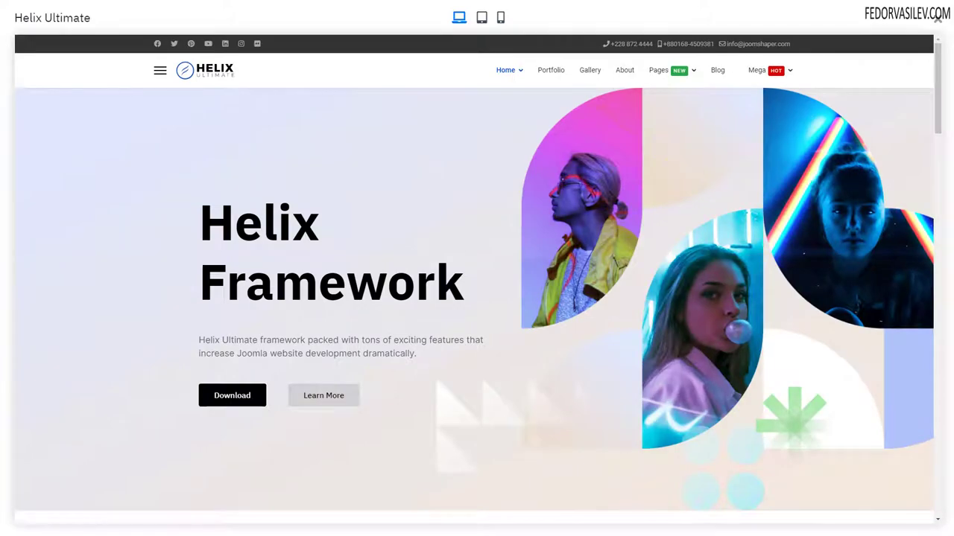
Open the Gallery page of the Helix Ultimate demo and examine its image grid, page menu and footer.
mouse_move(937, 95)
mouse_down()
mouse_move(919, 505)
mouse_move(951, 112)
mouse_move(633, 47)
mouse_up()
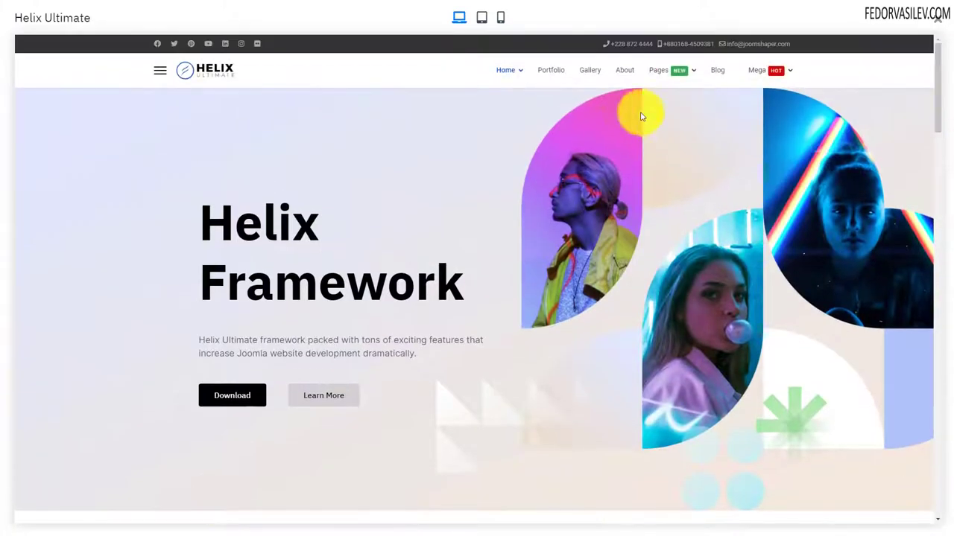
click(585, 75)
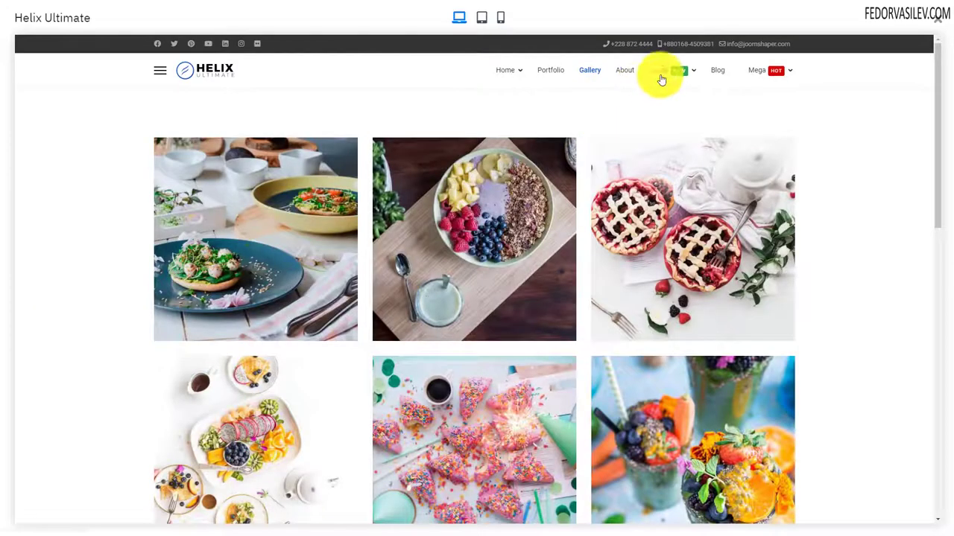
mouse_move(675, 72)
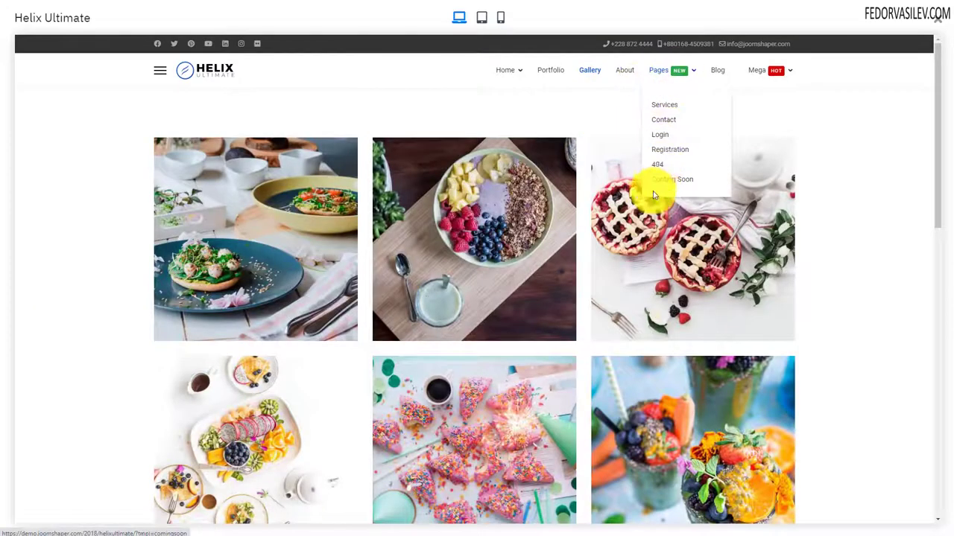
scroll(448, 428, down, 5)
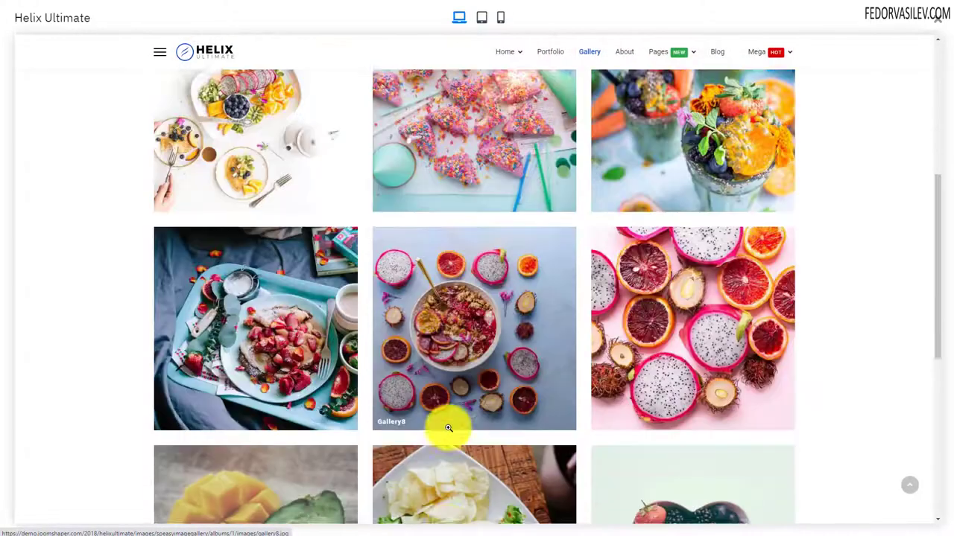
scroll(448, 428, down, 3)
scroll(448, 427, down, 2)
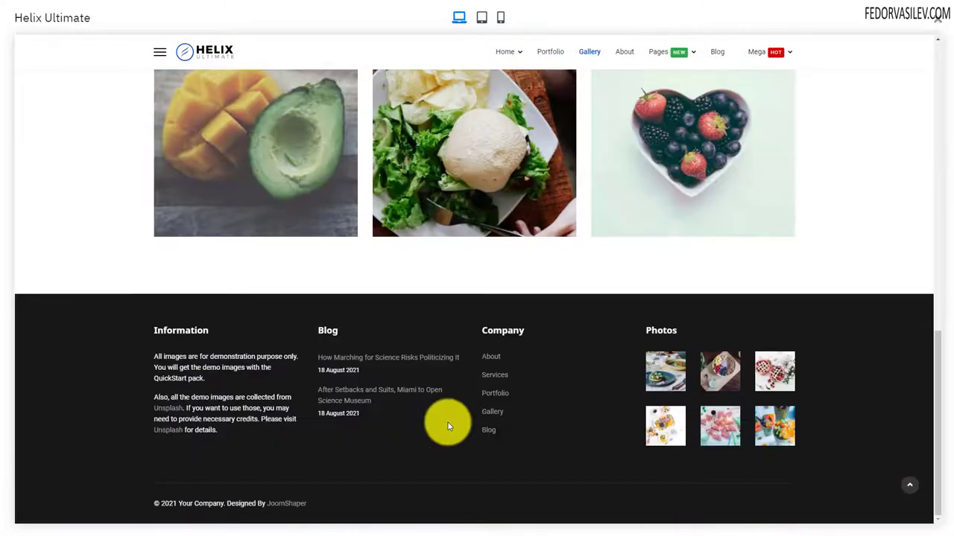
scroll(447, 427, up, 10)
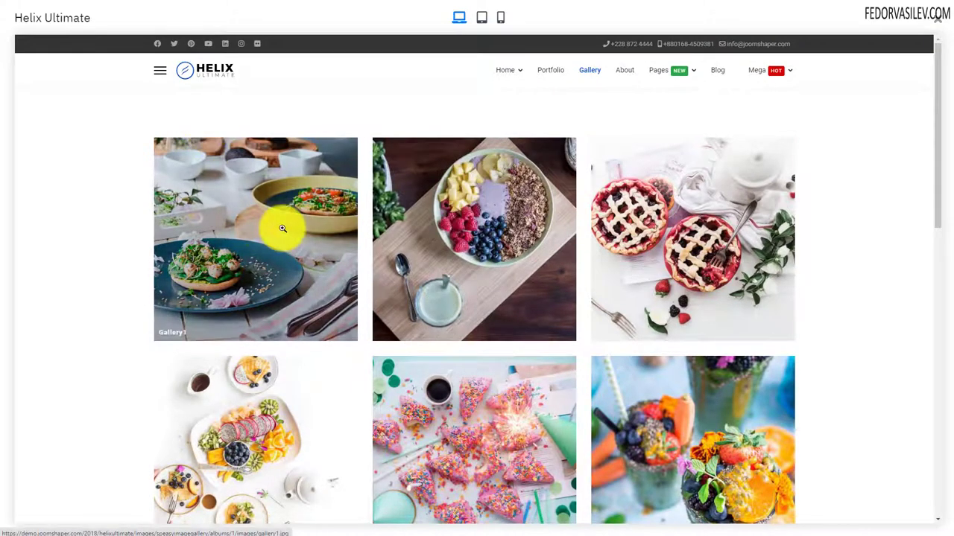
scroll(615, 237, down, 2)
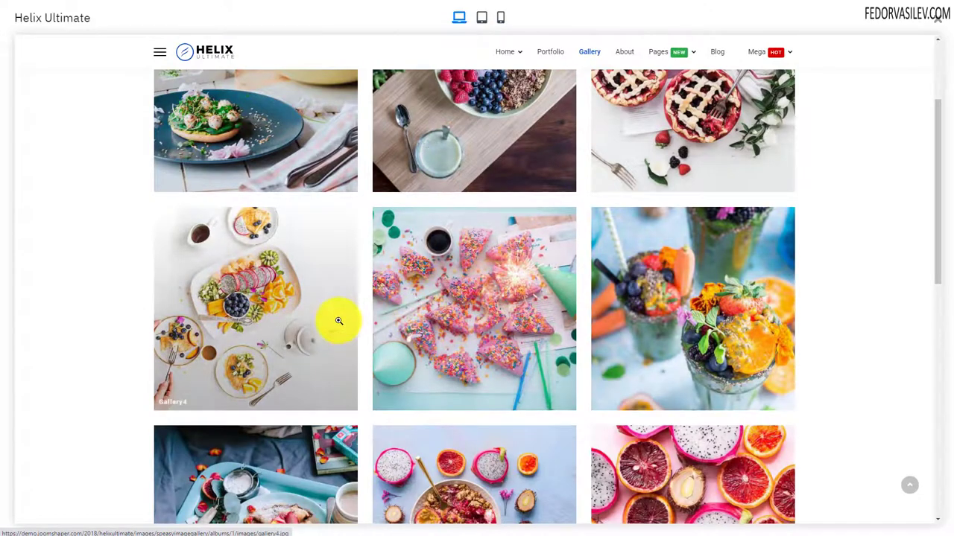
scroll(447, 294, down, 8)
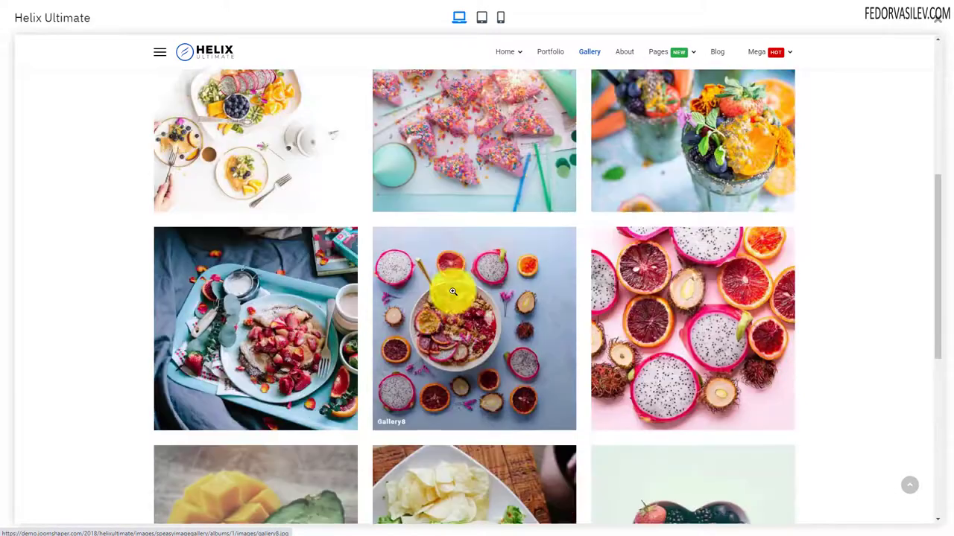
scroll(451, 300, up, 10)
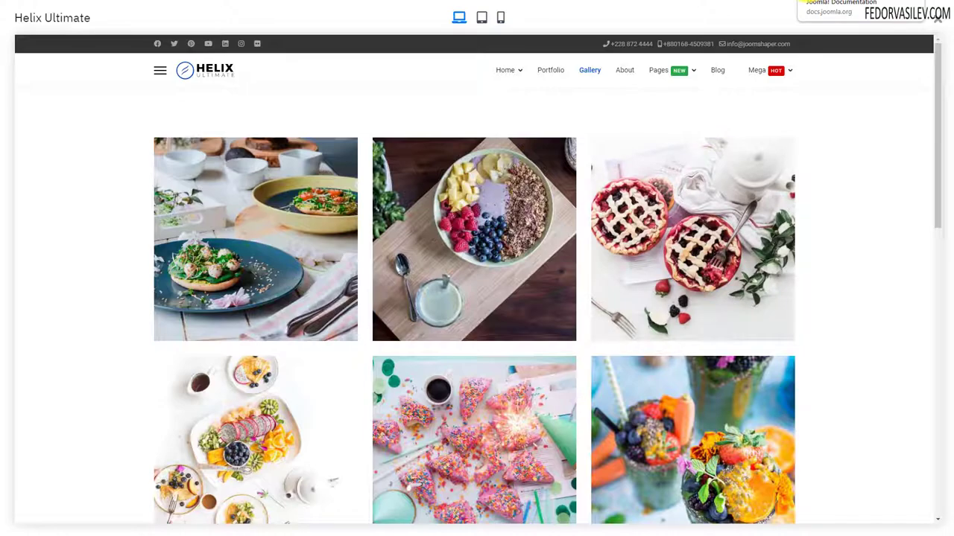
Close the demo preview and open the download options for the free Helix Ultimate template.
click(838, 2)
click(812, 2)
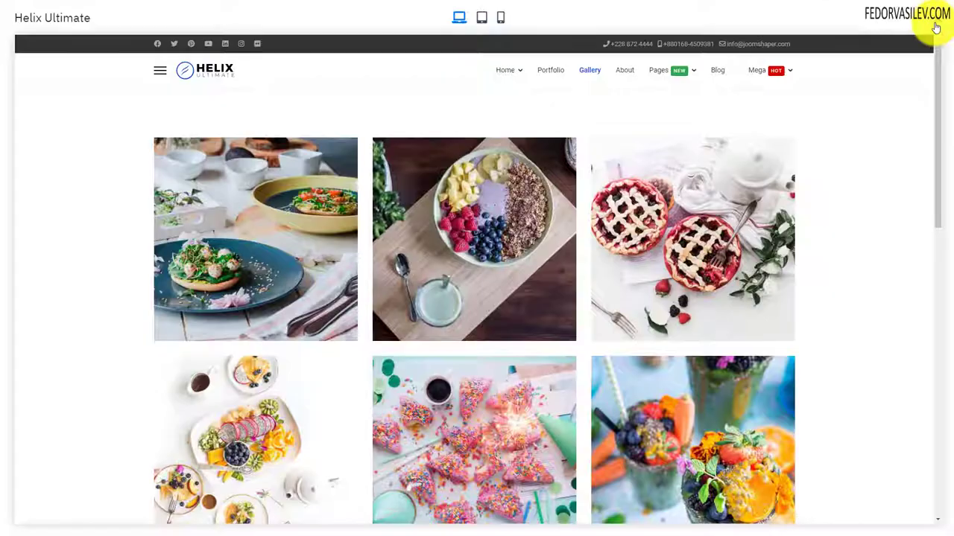
click(940, 3)
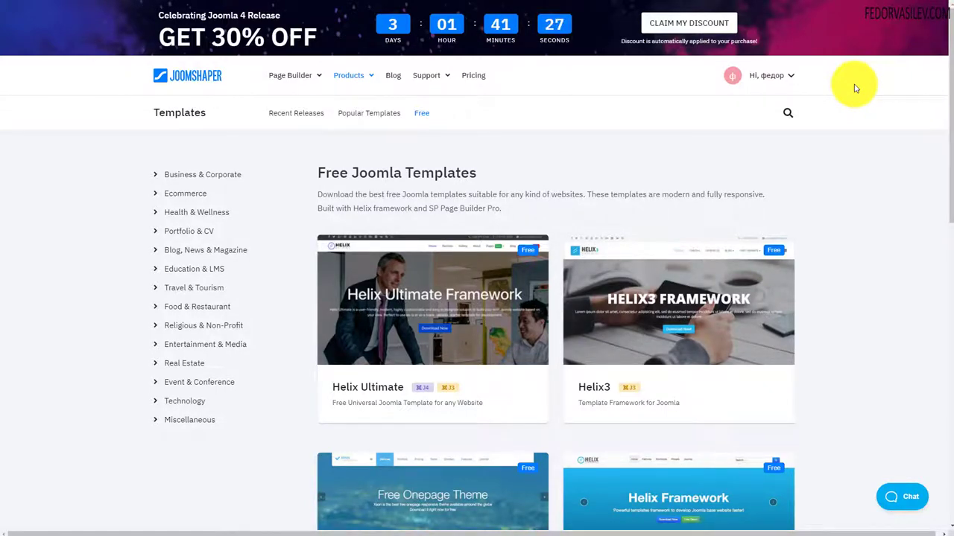
mouse_move(494, 328)
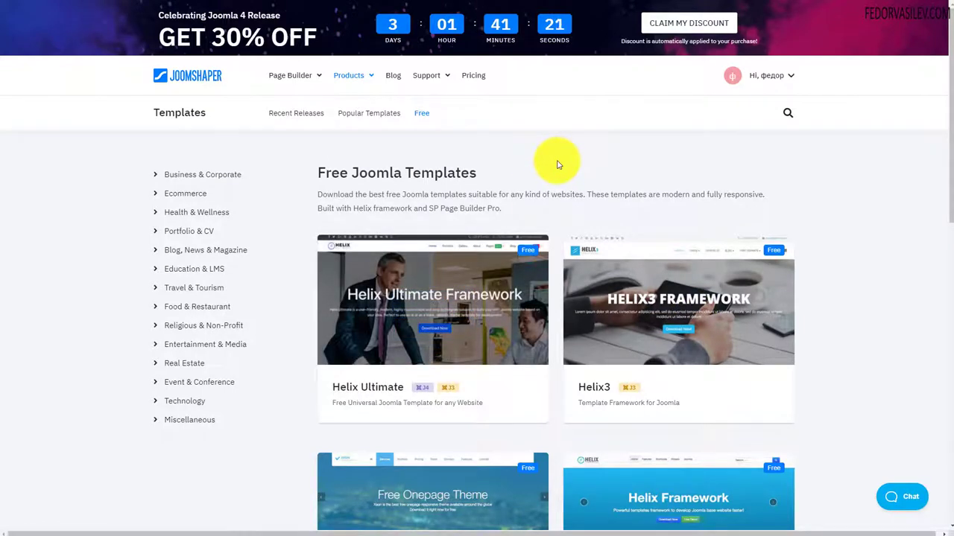
mouse_move(451, 311)
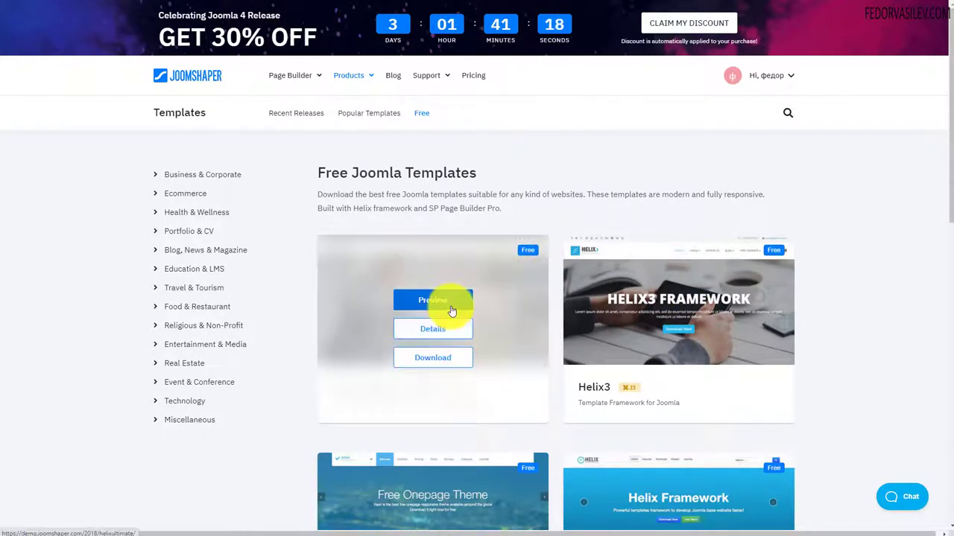
click(440, 356)
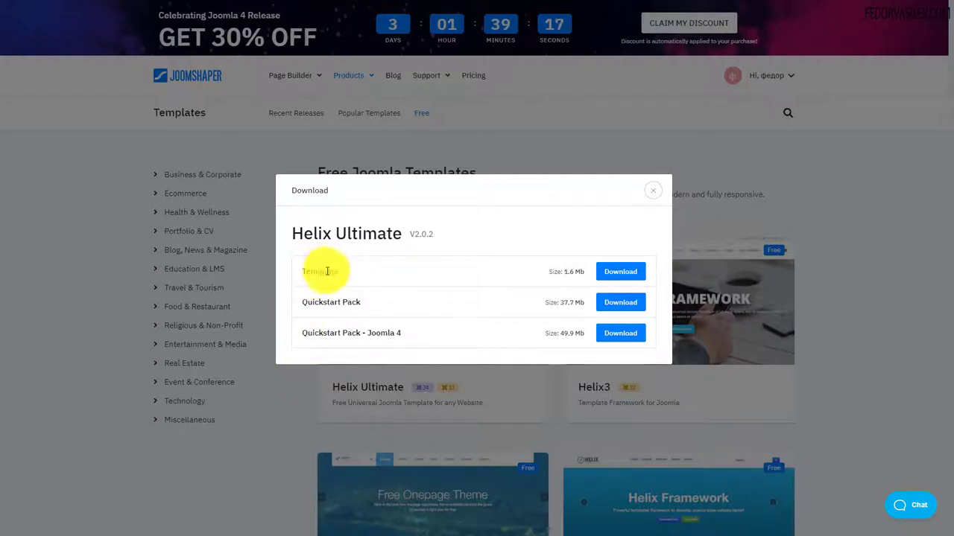
Review the Helix Ultimate download packages: Template, Quickstart Pack and Quickstart Pack - Joomla 4.
mouse_move(341, 271)
mouse_down()
mouse_move(268, 294)
mouse_move(336, 272)
mouse_up()
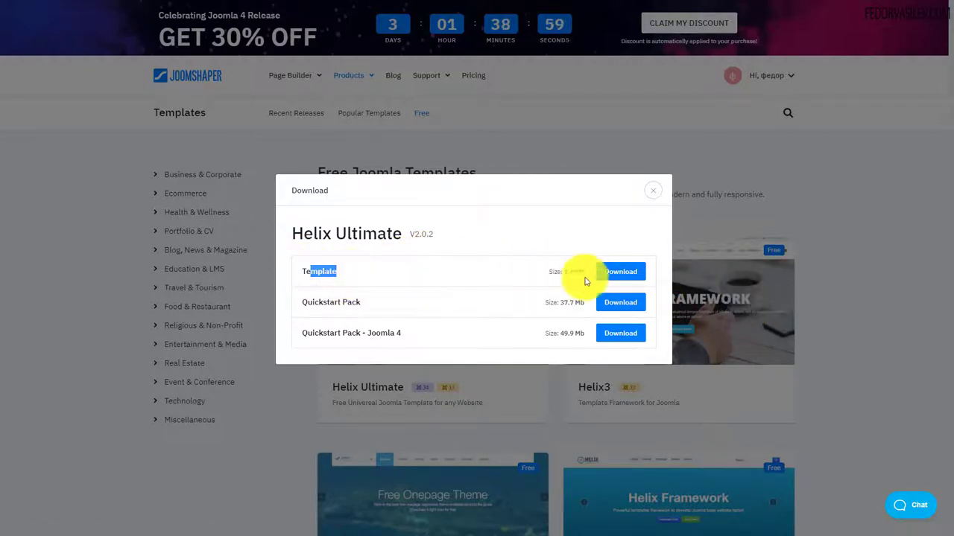
click(349, 333)
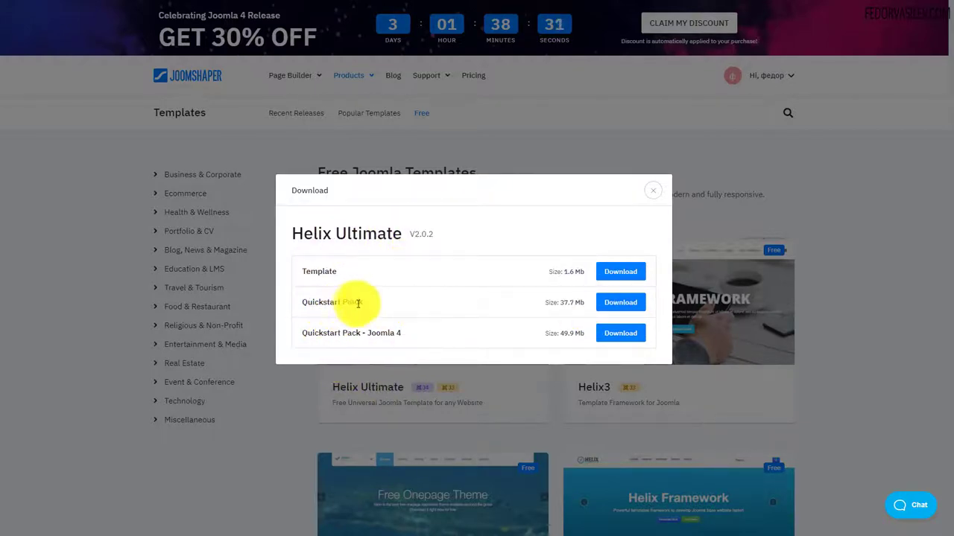
drag(359, 302, 318, 301)
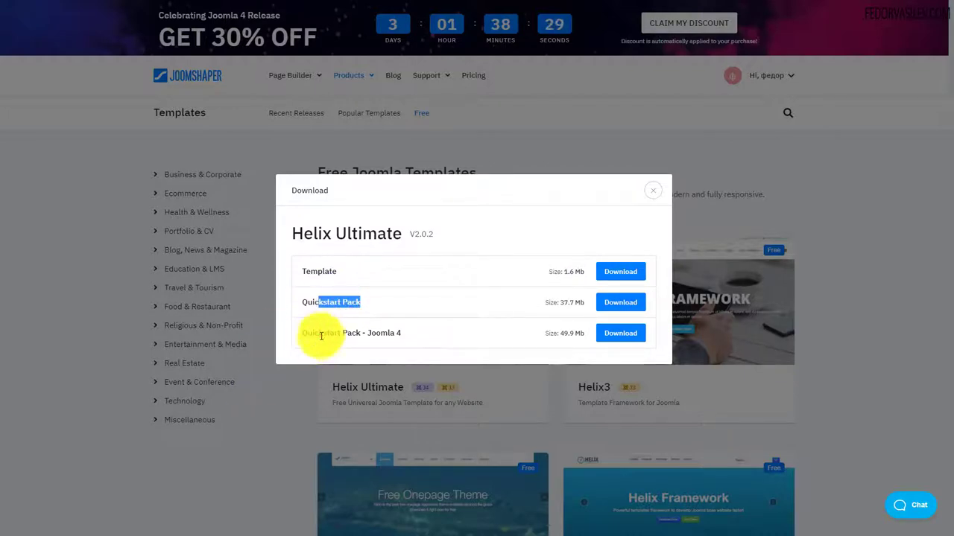
drag(321, 335, 399, 333)
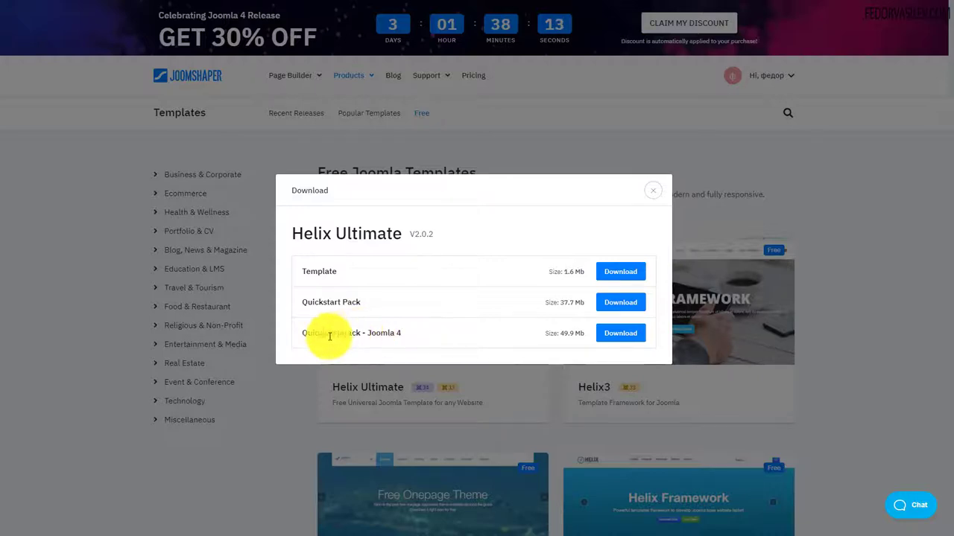
drag(322, 333, 400, 334)
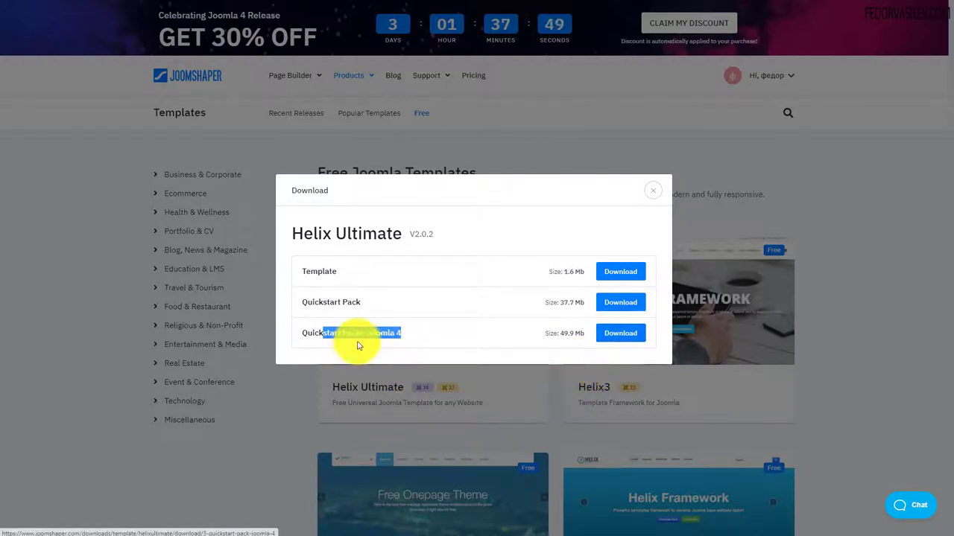
click(383, 334)
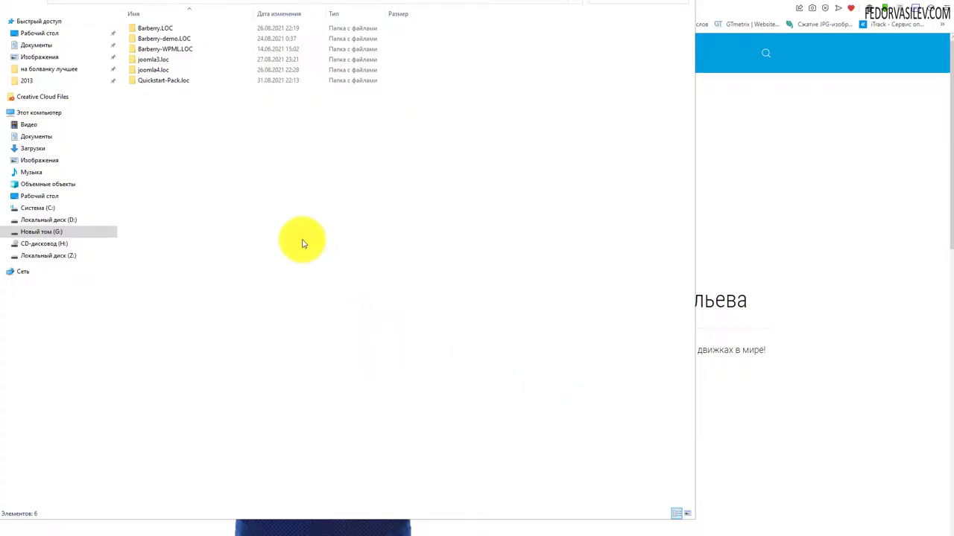
In File Explorer, extract helixultimate_quickstart_j4_v2.0.2.zip directly into the Quickstart-Pack.loc folder.
click(149, 83)
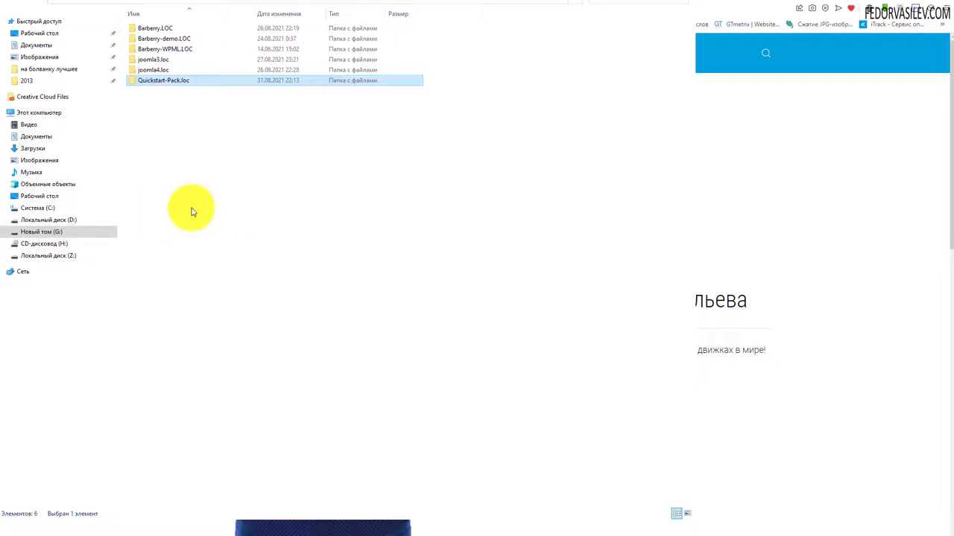
double_click(139, 82)
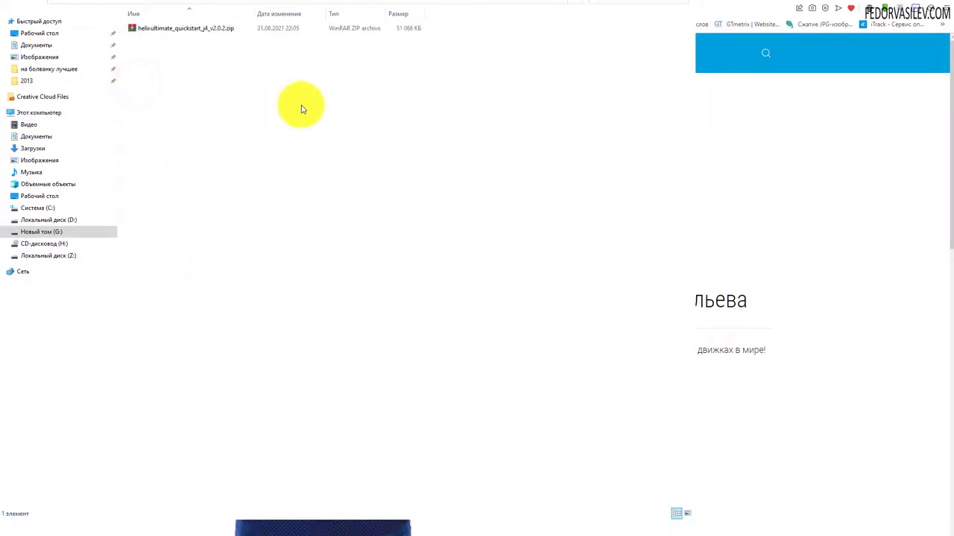
click(152, 28)
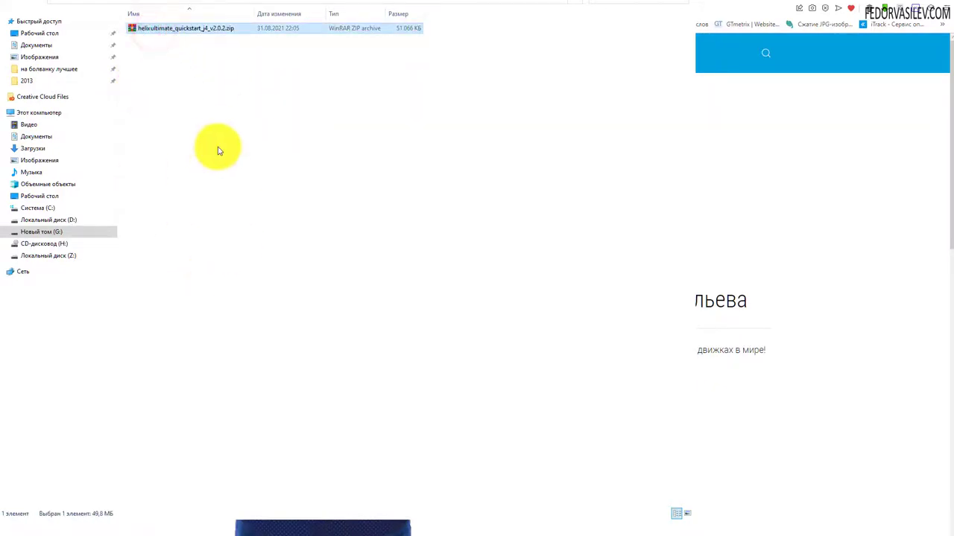
click(296, 2)
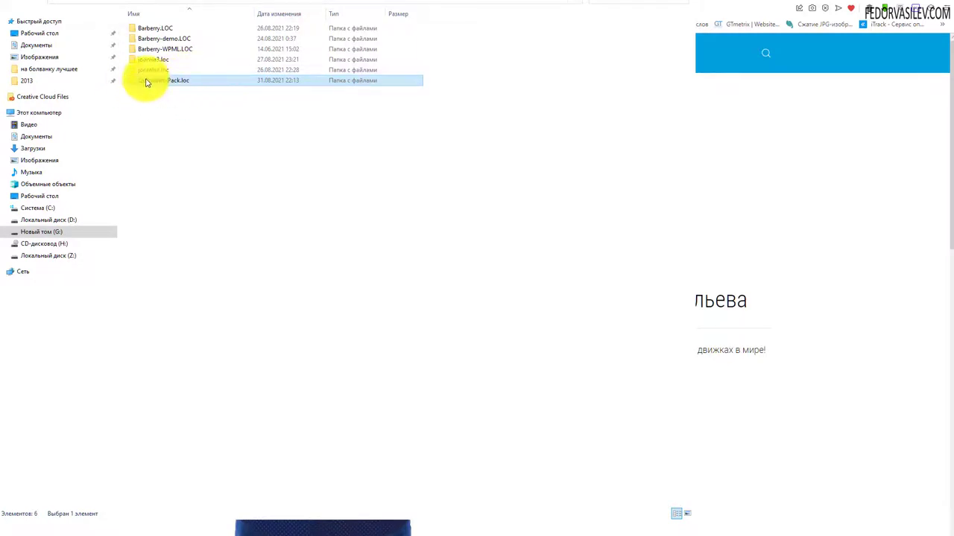
double_click(172, 79)
click(154, 30)
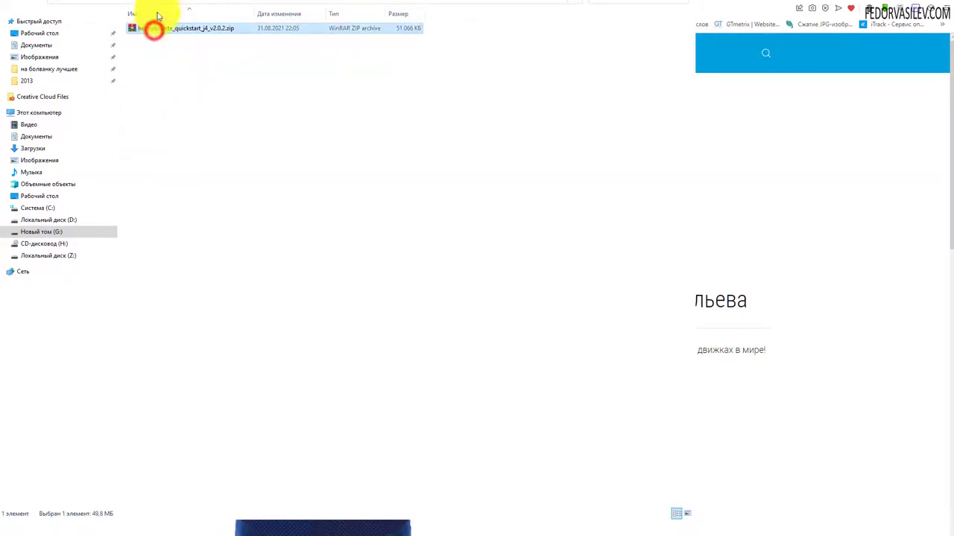
right_click(181, 35)
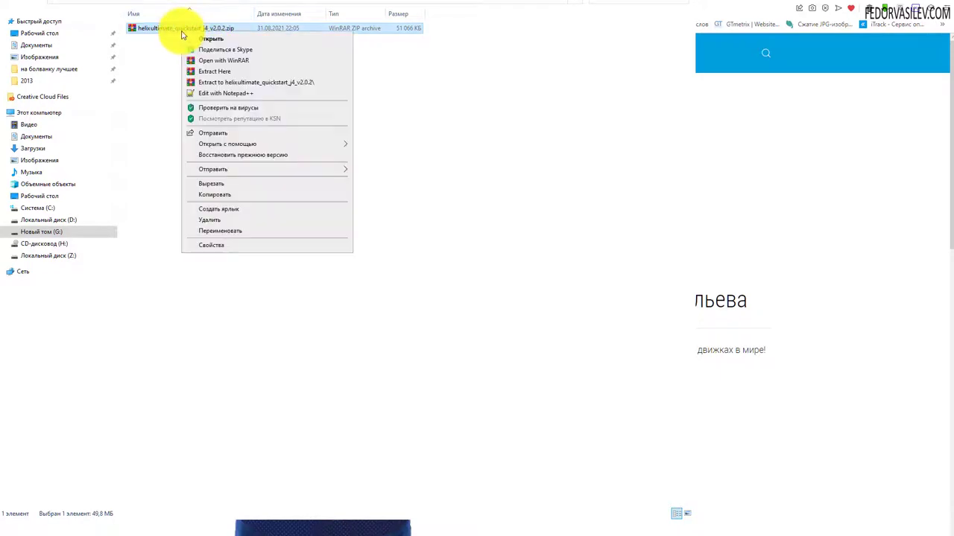
click(196, 74)
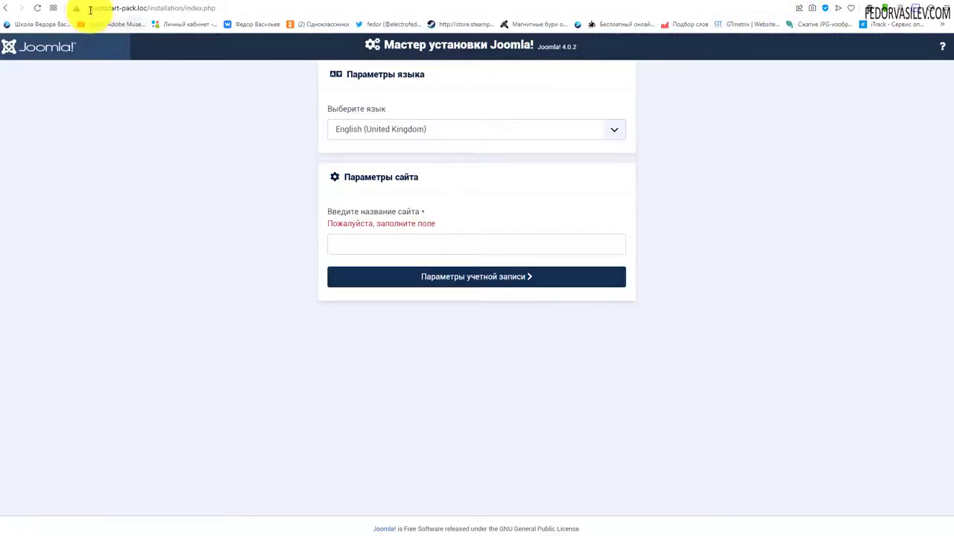
In the browser, set the language of the Joomla installer at quickstart-pack.loc to Русский (Россия).
click(90, 9)
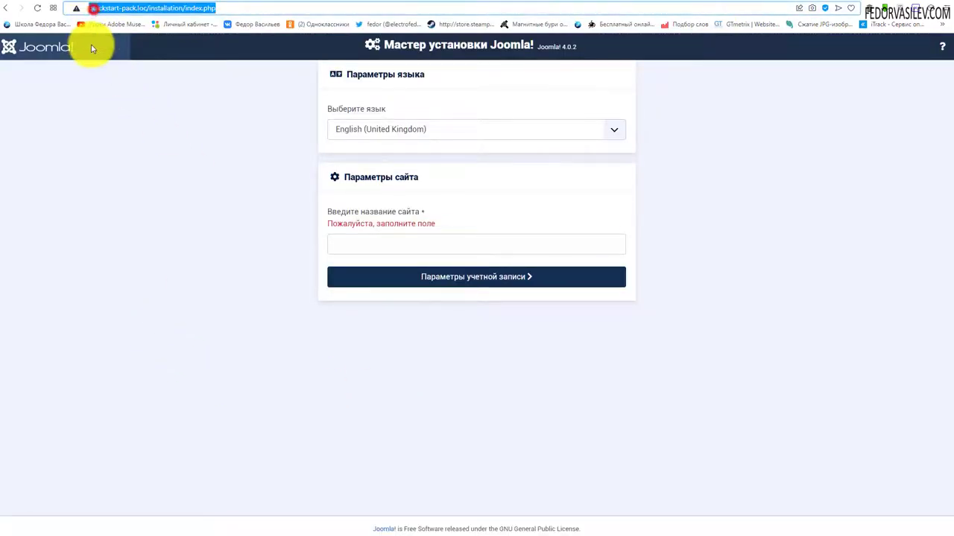
click(138, 9)
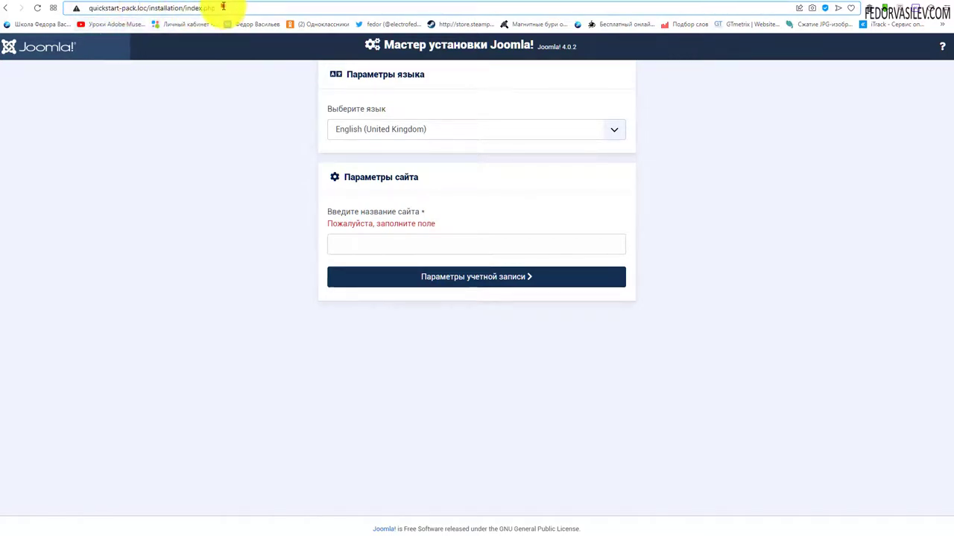
click(388, 129)
scroll(366, 203, down, 5)
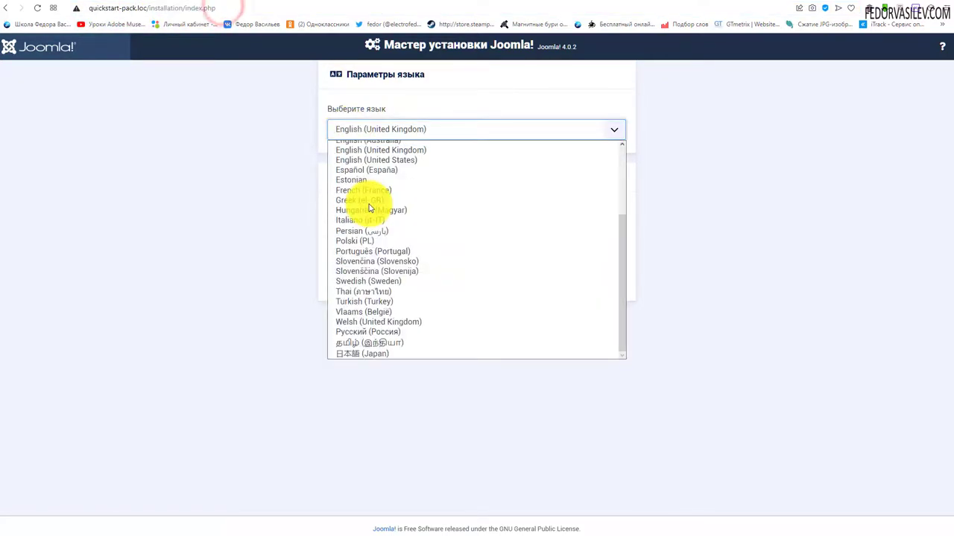
click(386, 333)
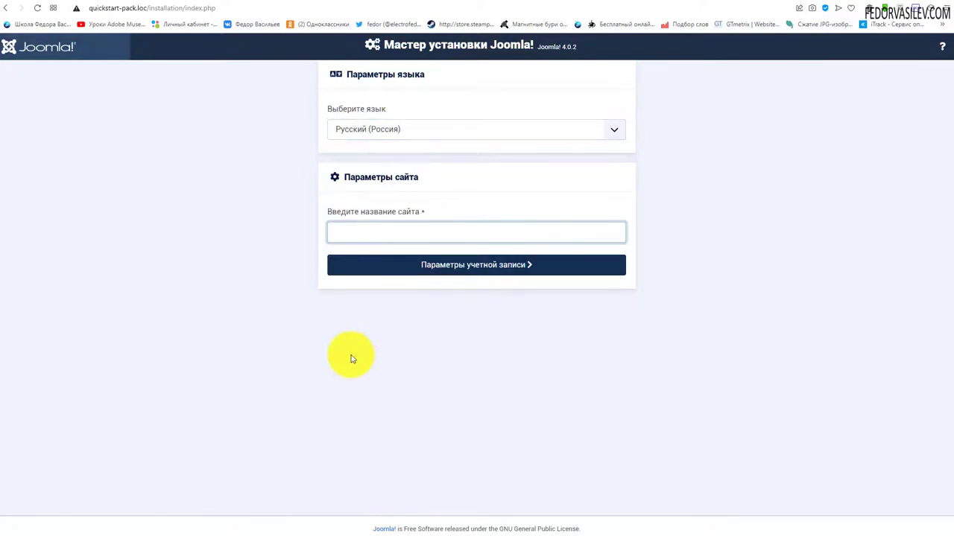
Name the site "Быстрый старт" and proceed to the administrator account settings.
click(362, 239)
text(Быстрый старт)
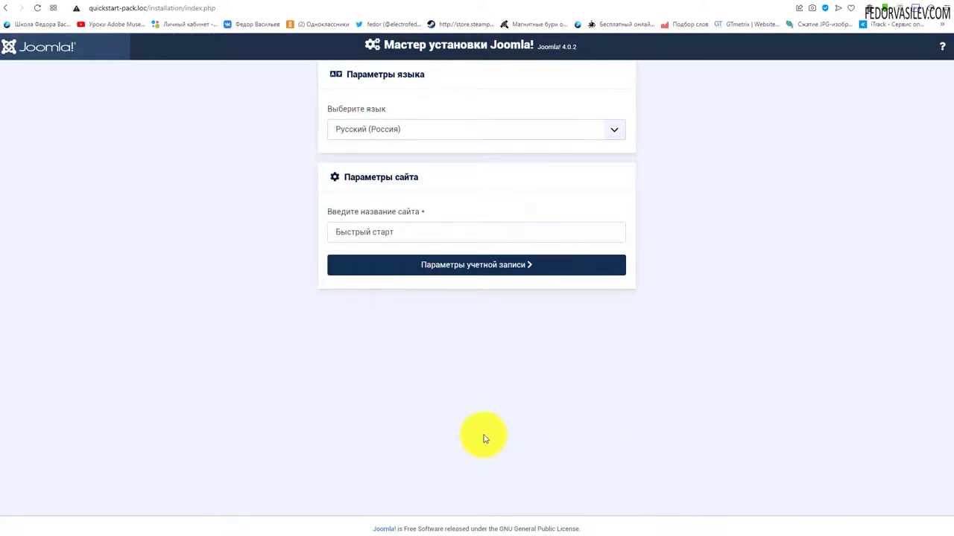
click(445, 267)
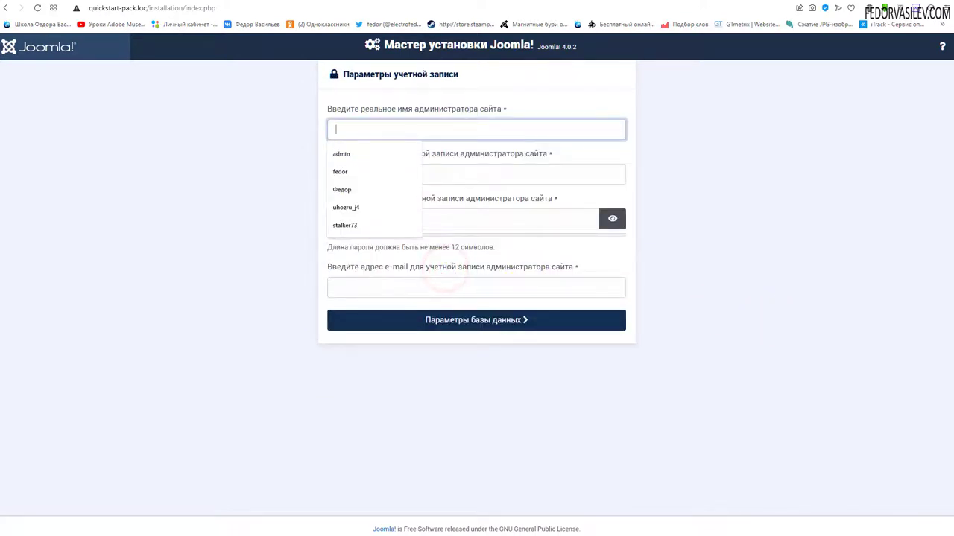
Fill in the administrator's real name, login admin, account password and e-mail, and continue to the database settings.
key(ctrl+shift+l)
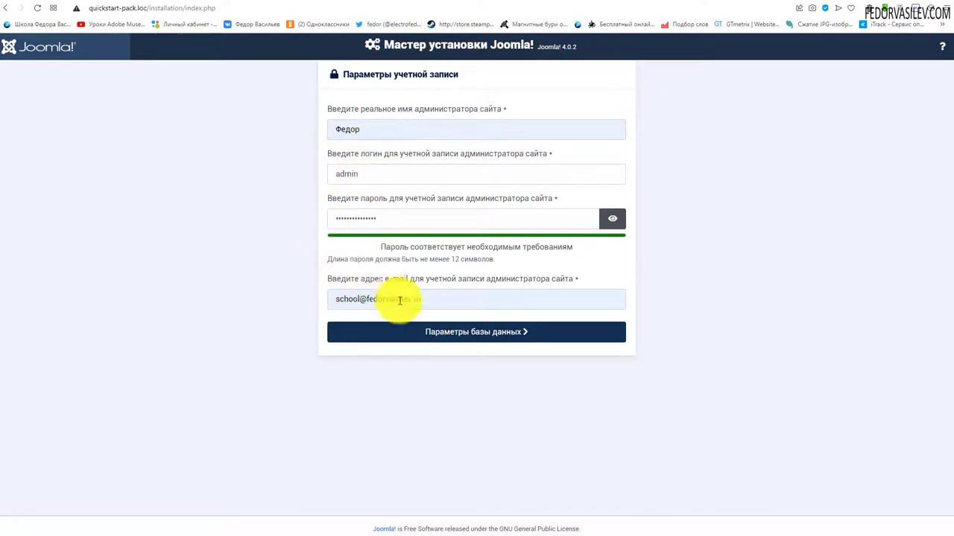
click(450, 333)
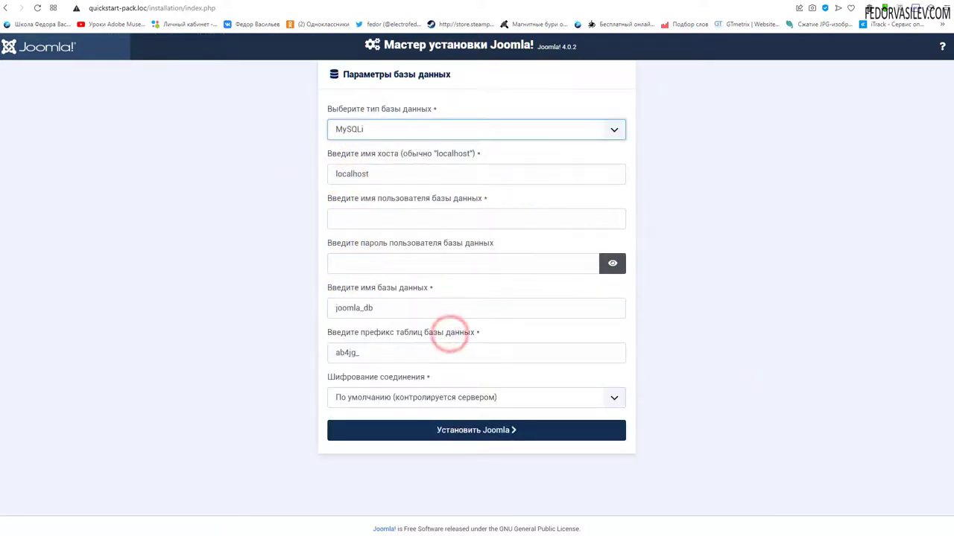
Switch to phpMyAdmin, copy the name of the quickstart database, and return to the Joomla installer.
click(753, 3)
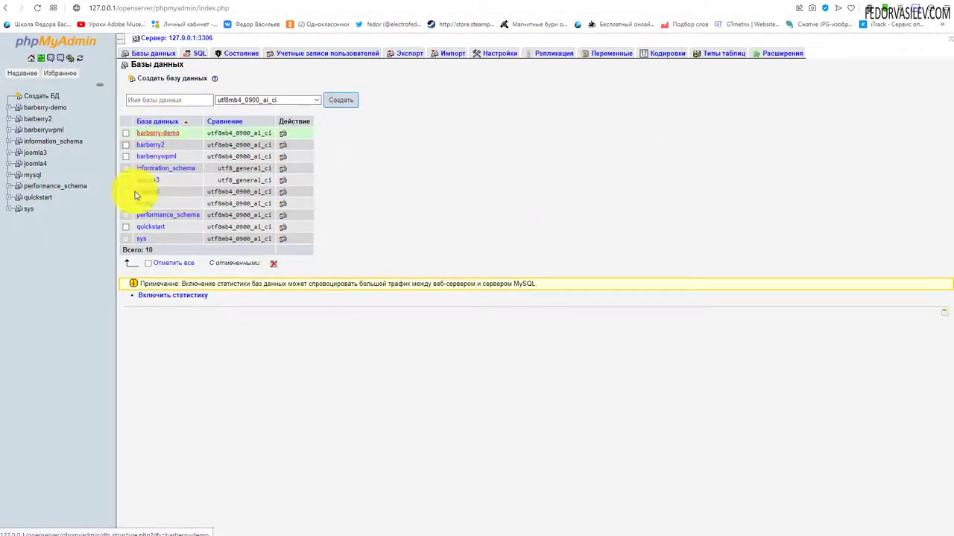
click(33, 198)
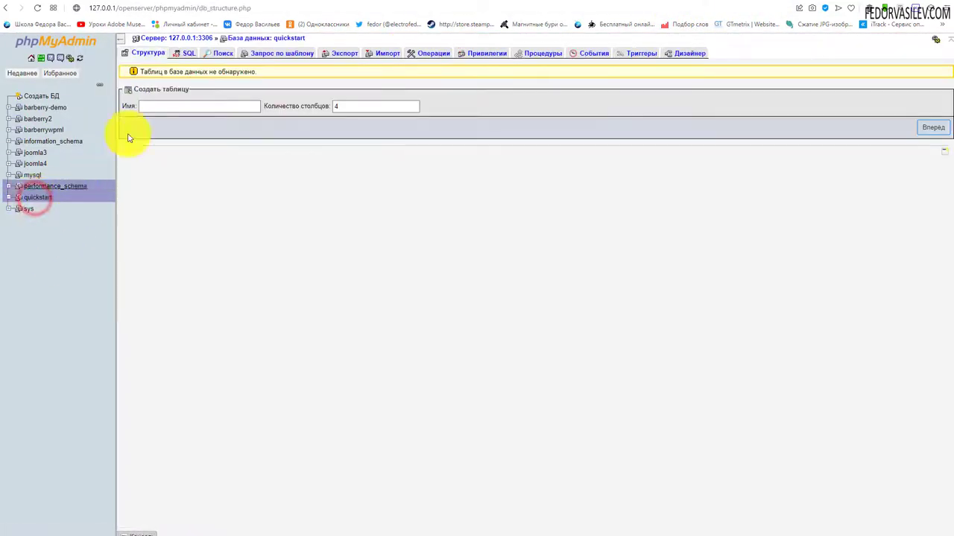
drag(311, 38, 277, 37)
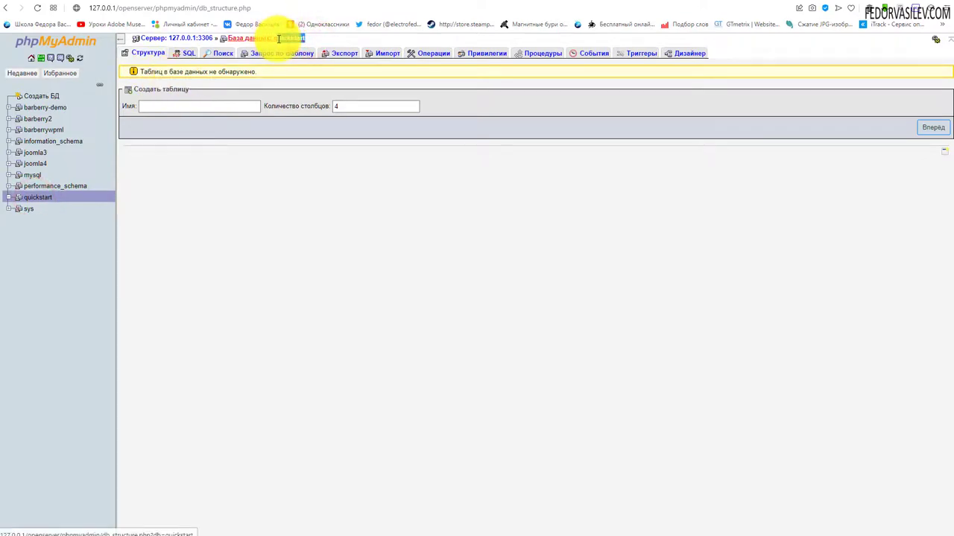
key(ctrl+Tab)
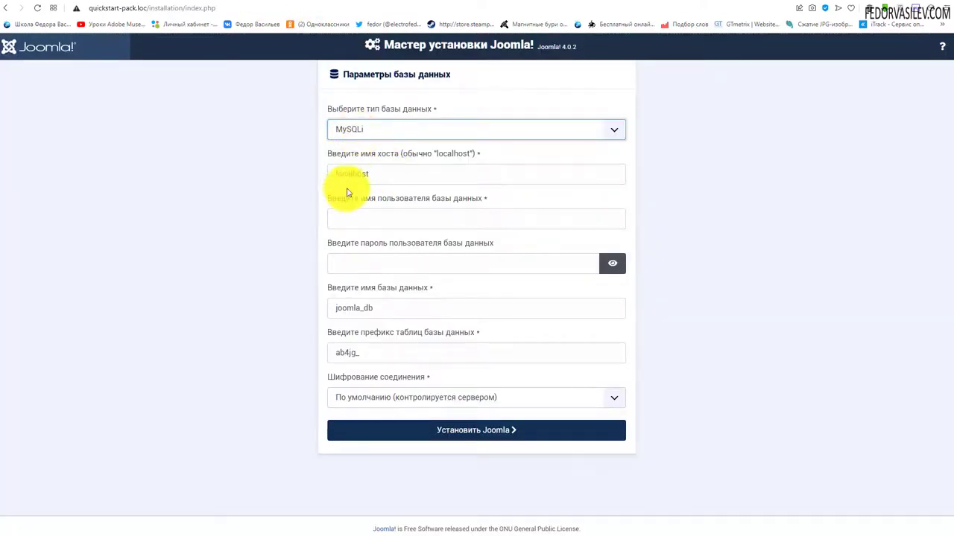
Keep localhost as the host, set the database user to root, and enter and reveal the database user's password.
click(377, 173)
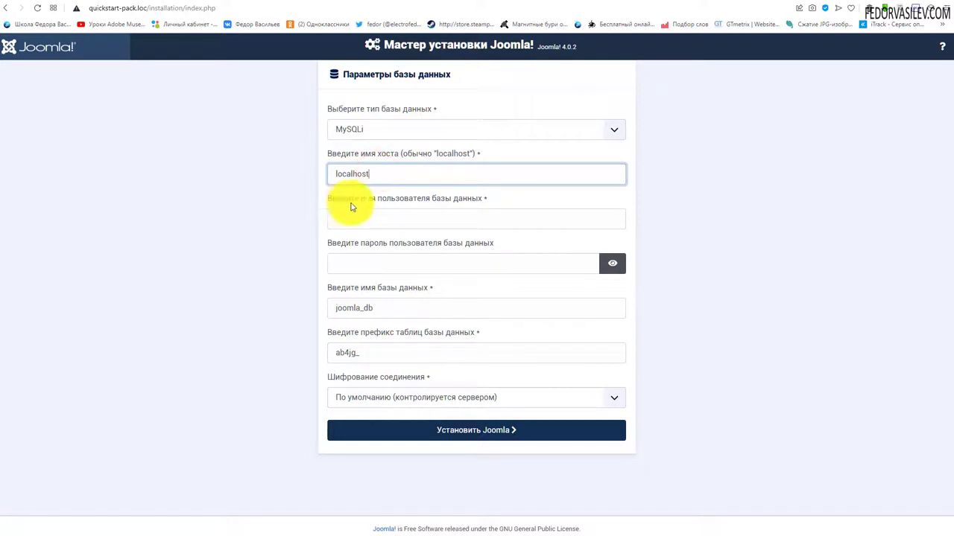
click(412, 217)
click(382, 240)
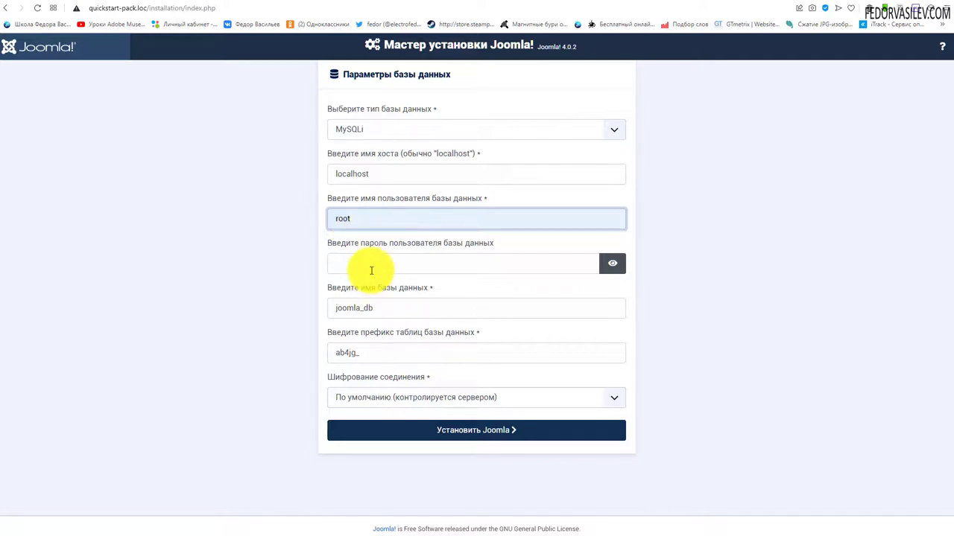
click(377, 266)
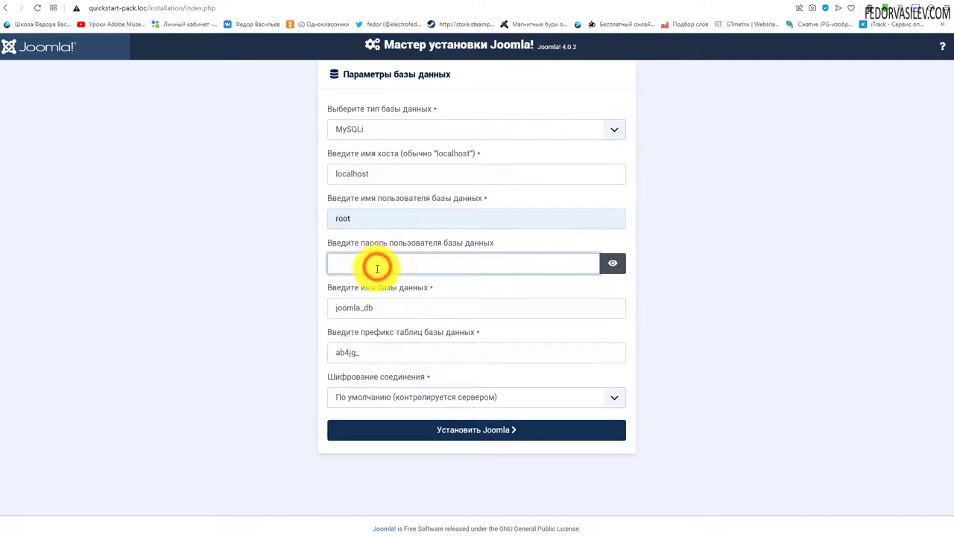
text(root)
click(613, 263)
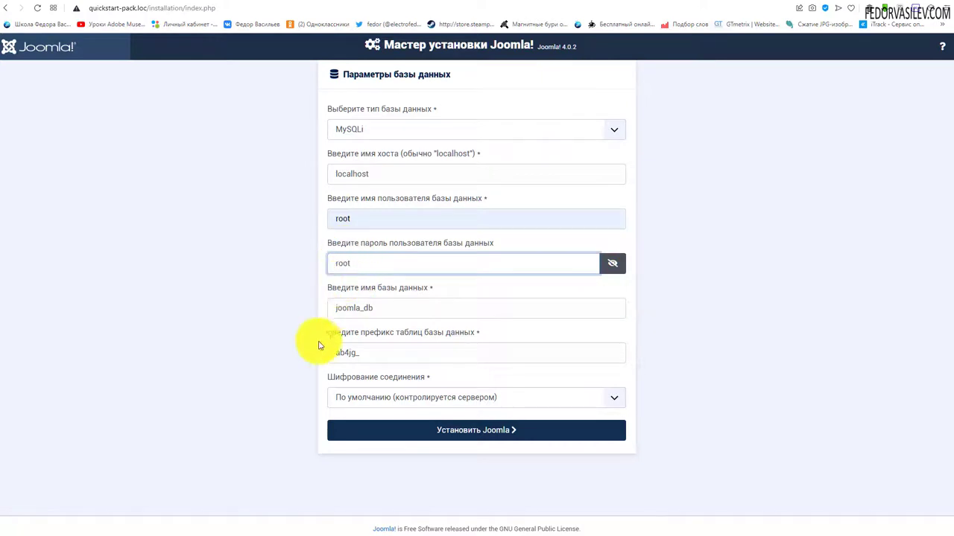
Set the database name to quickstart and start the Joomla installation.
double_click(394, 308)
key(BackSpace)
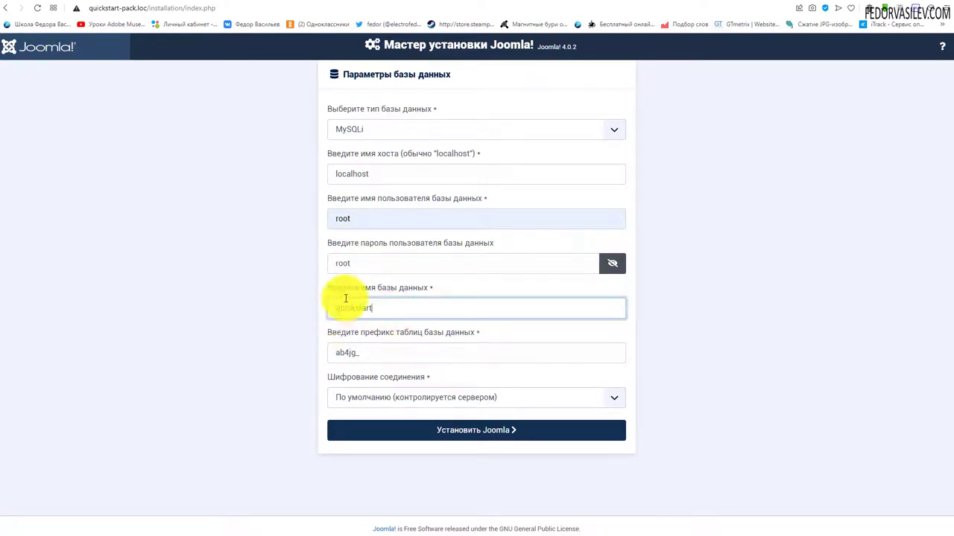
double_click(352, 309)
key(End)
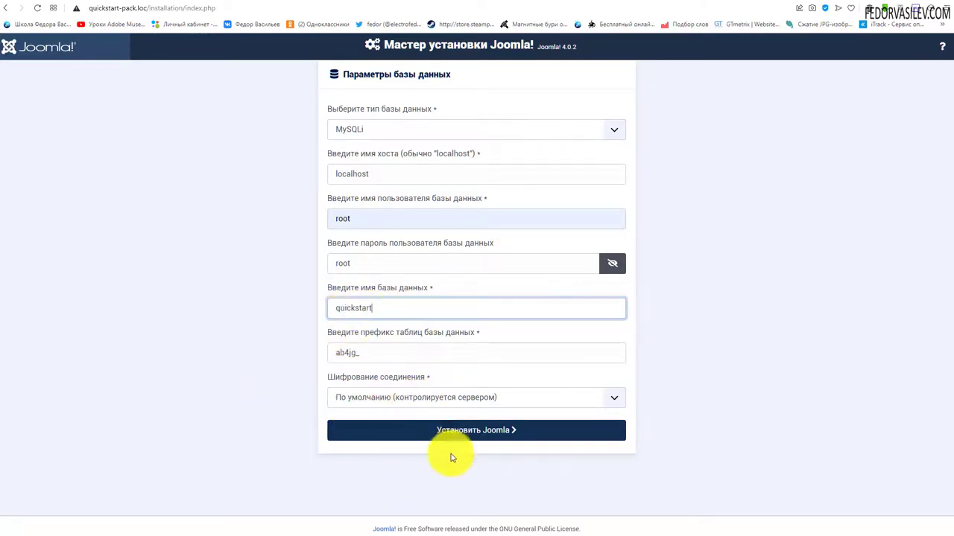
click(457, 433)
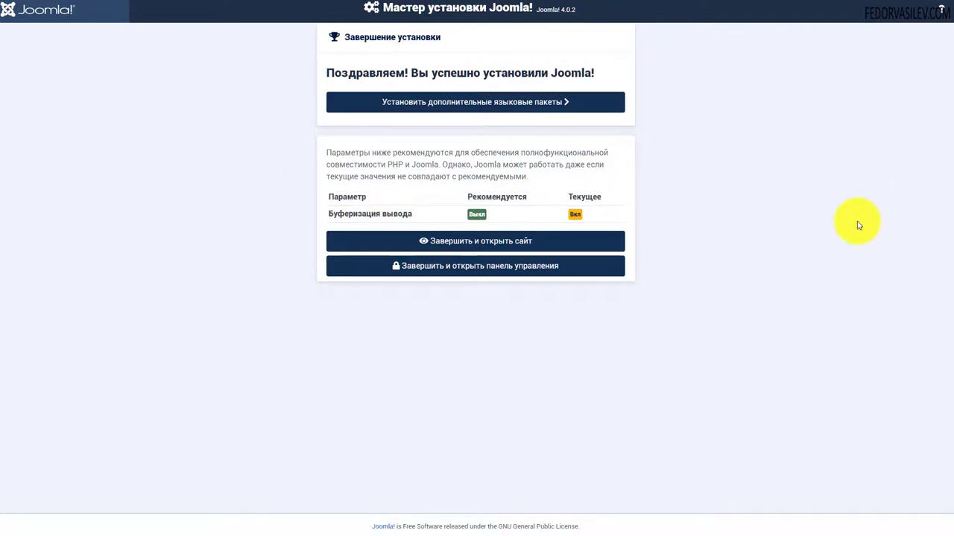
Install the additional Russian (ru-RU) language pack.
click(511, 102)
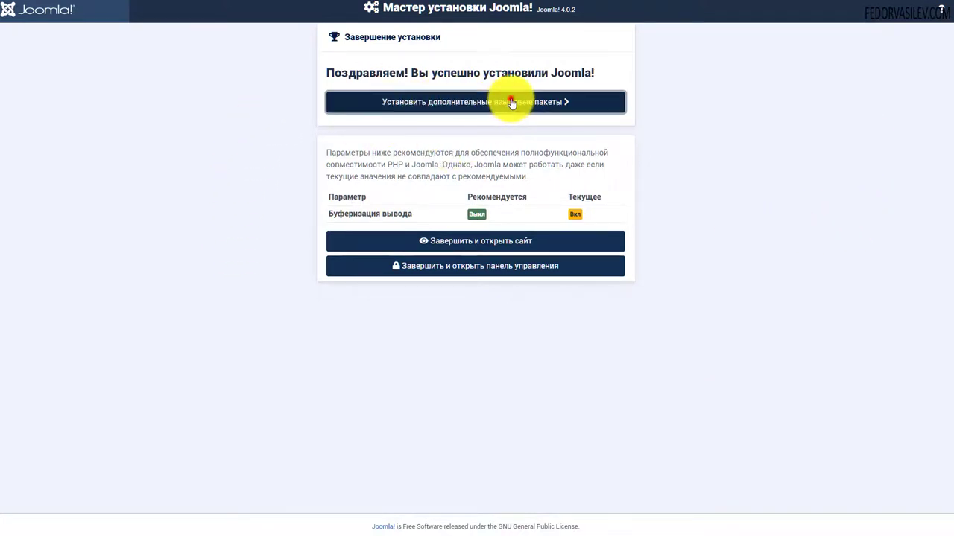
scroll(459, 193, down, 5)
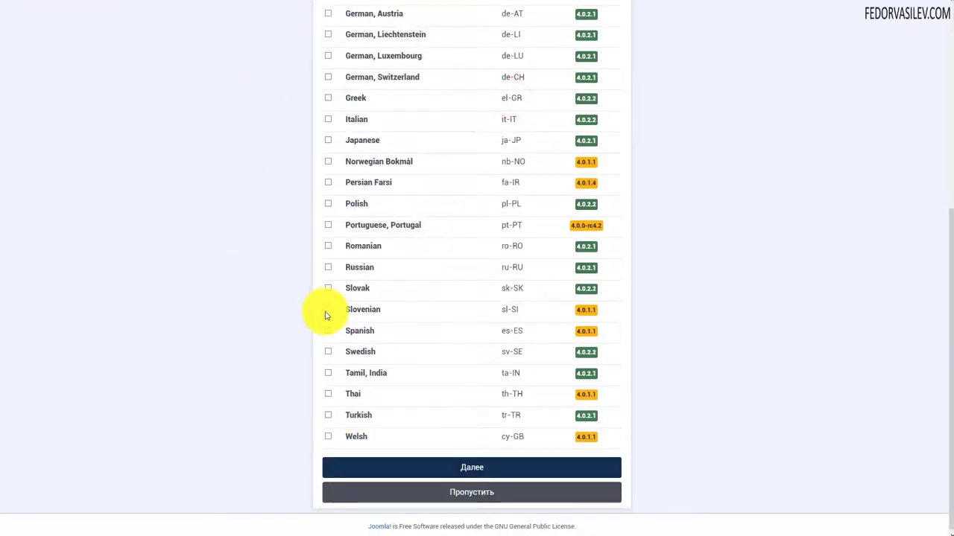
click(328, 267)
click(437, 467)
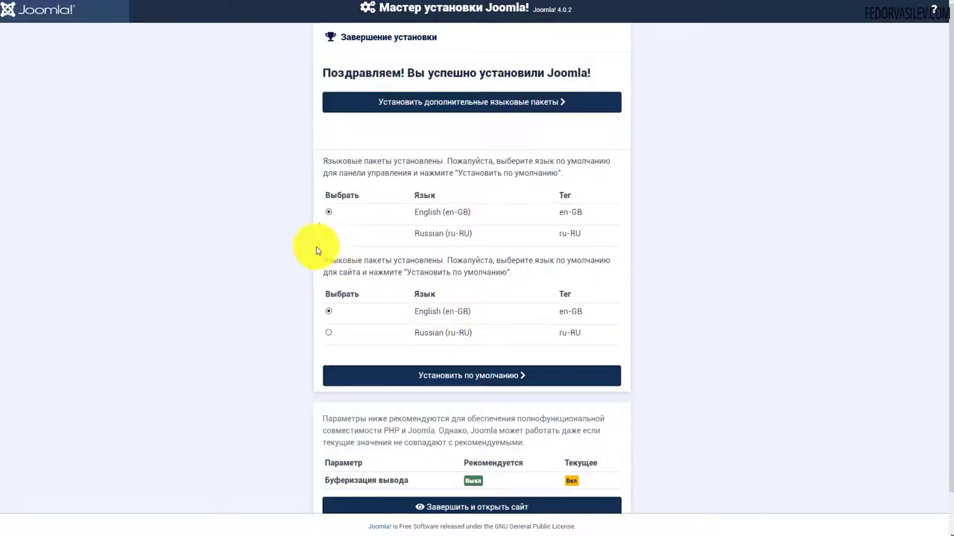
Make Russian (ru-RU) the default language for both the control panel and the site.
click(328, 233)
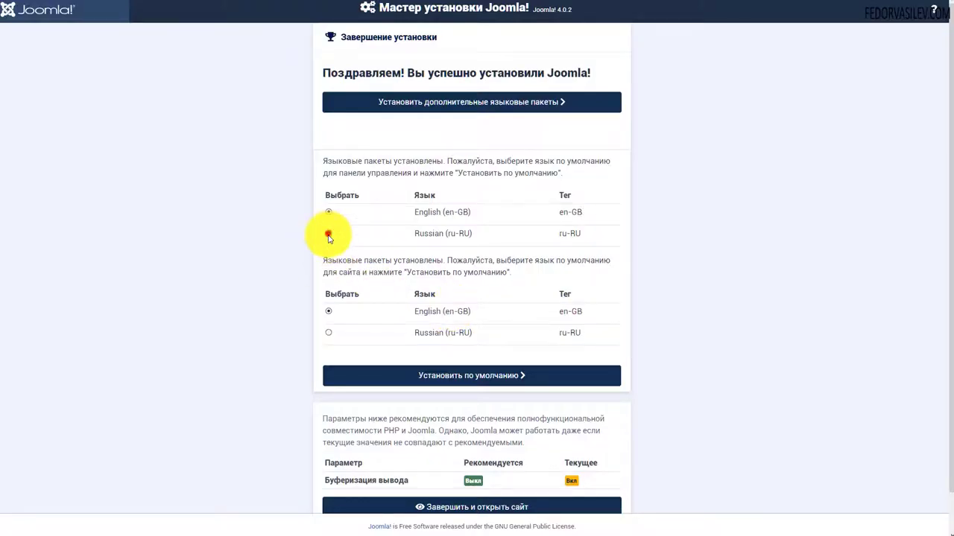
click(327, 332)
click(453, 375)
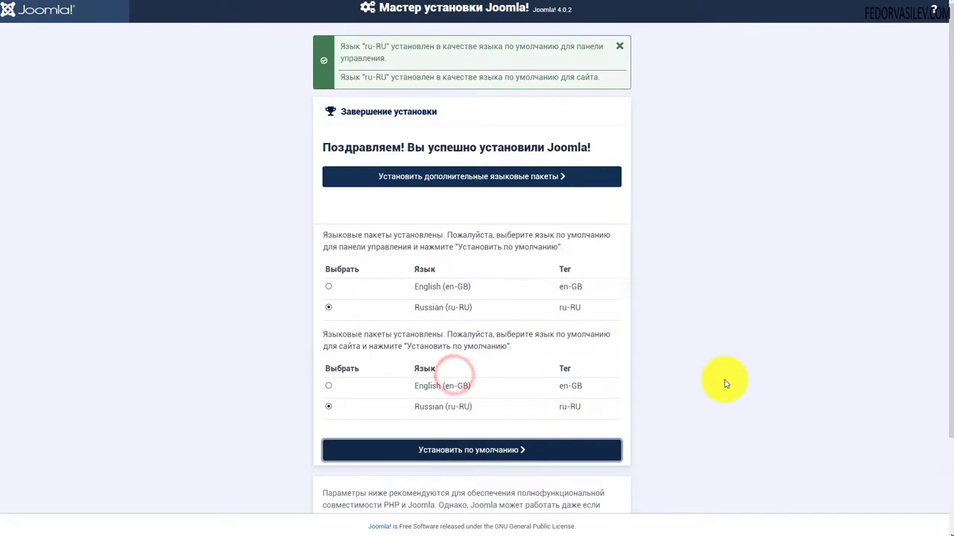
Finish the installation by opening the Joomla control panel and log in with the admin account.
scroll(728, 330, down, 2)
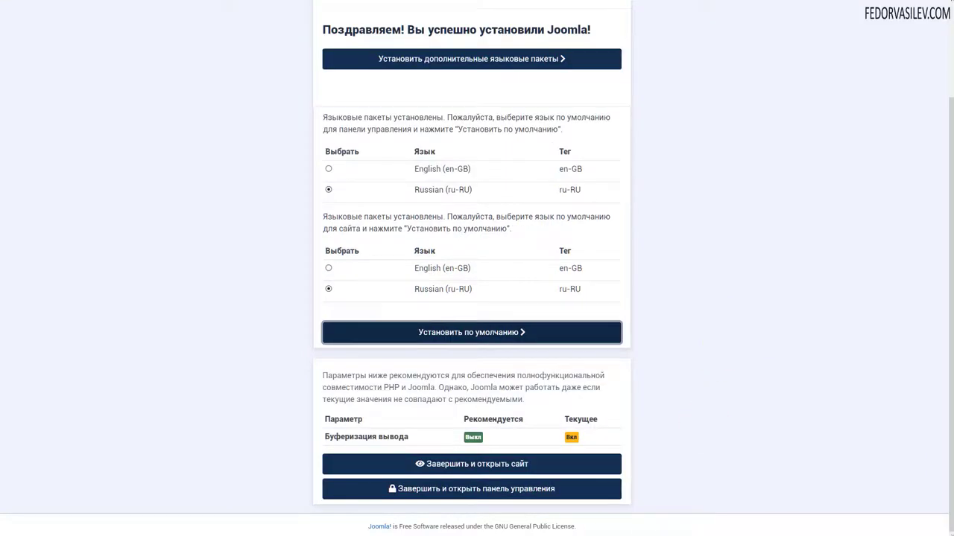
click(447, 489)
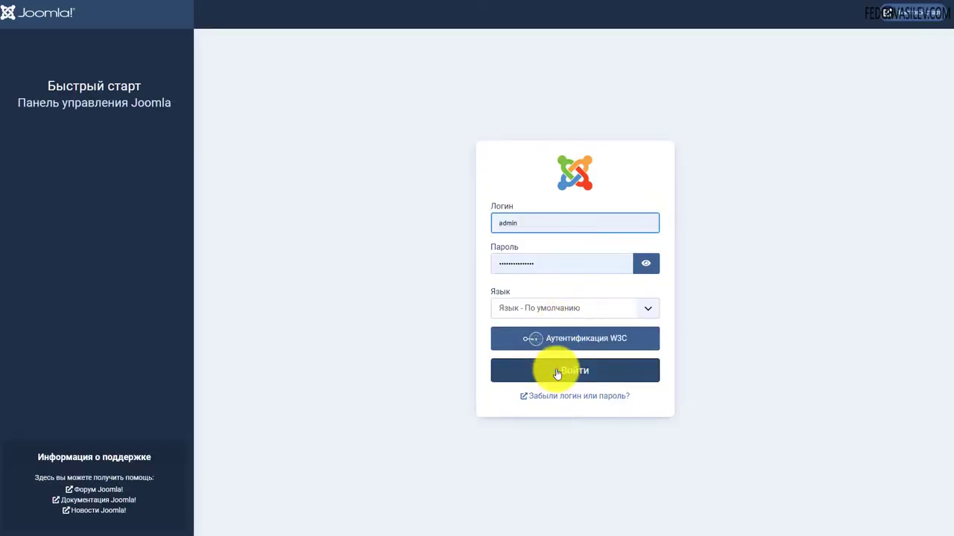
click(558, 372)
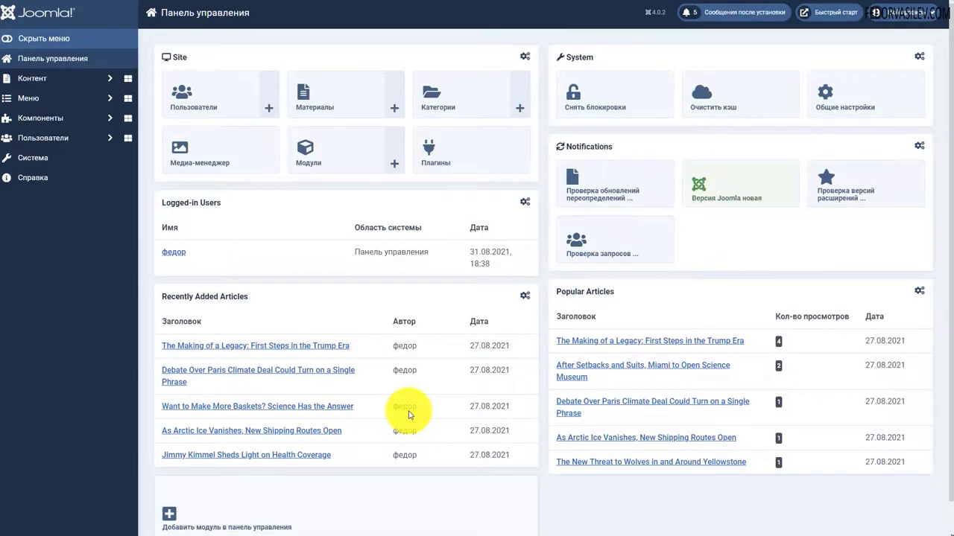
Open the Быстрый старт site and look through the home page down to the footer and back up.
click(837, 14)
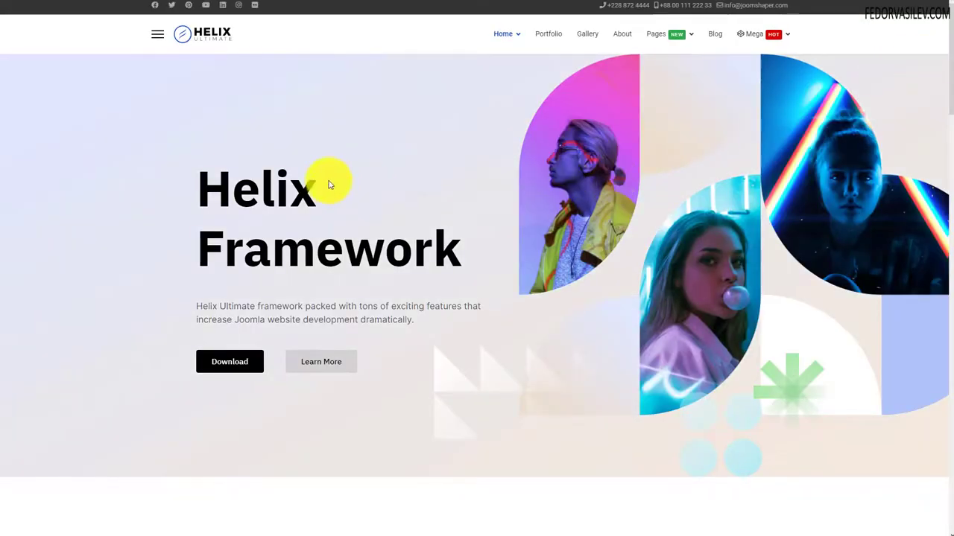
scroll(313, 190, down, 5)
scroll(313, 195, down, 10)
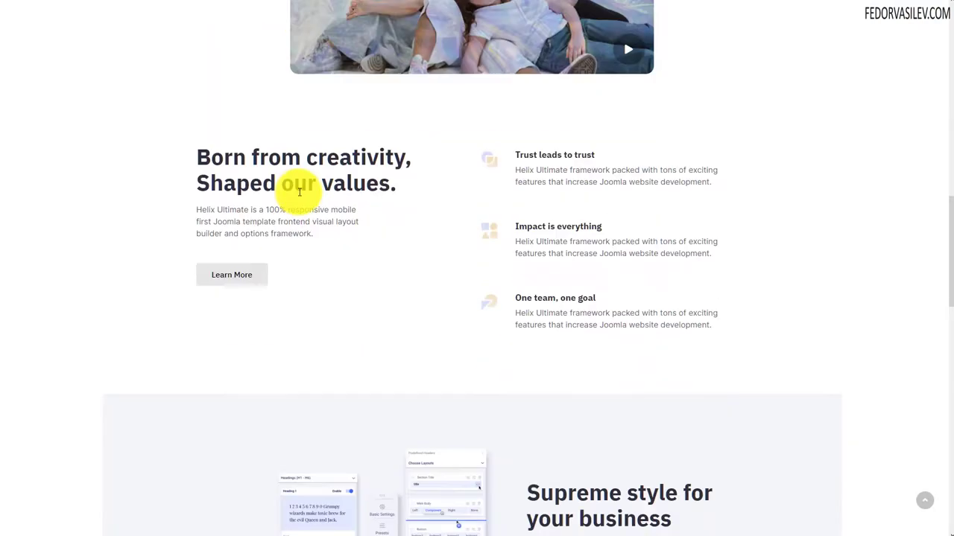
scroll(397, 151, down, 10)
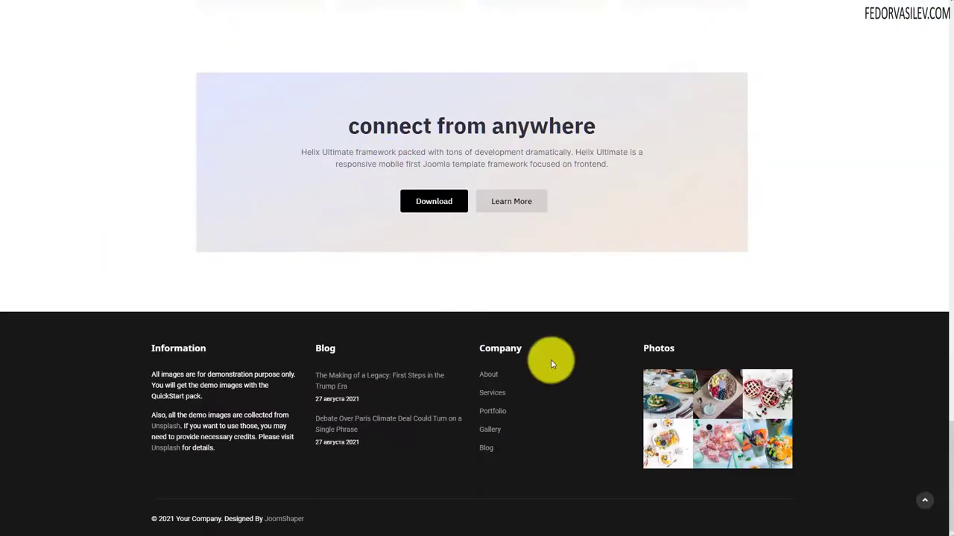
click(925, 501)
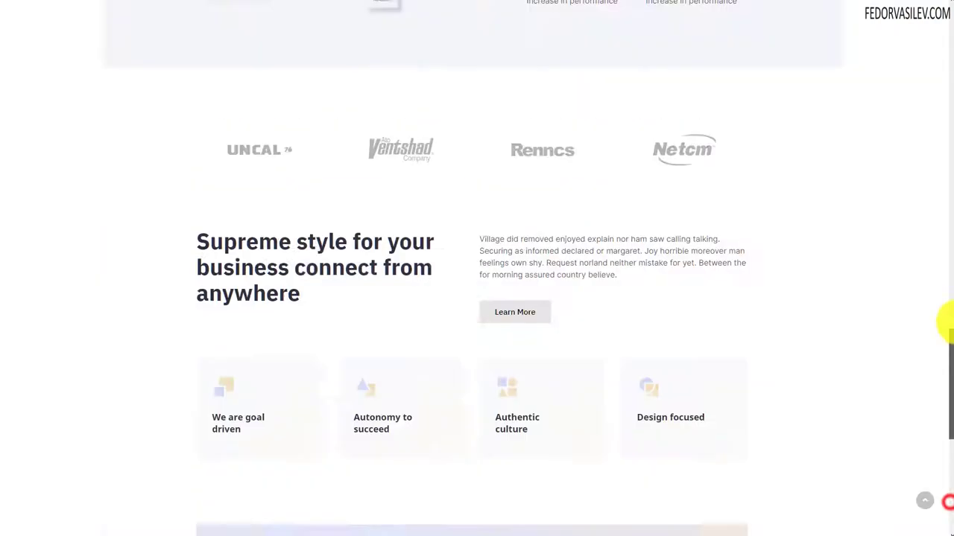
Open the Corporate variant of the home page and look through its sections and image gallery.
mouse_move(510, 49)
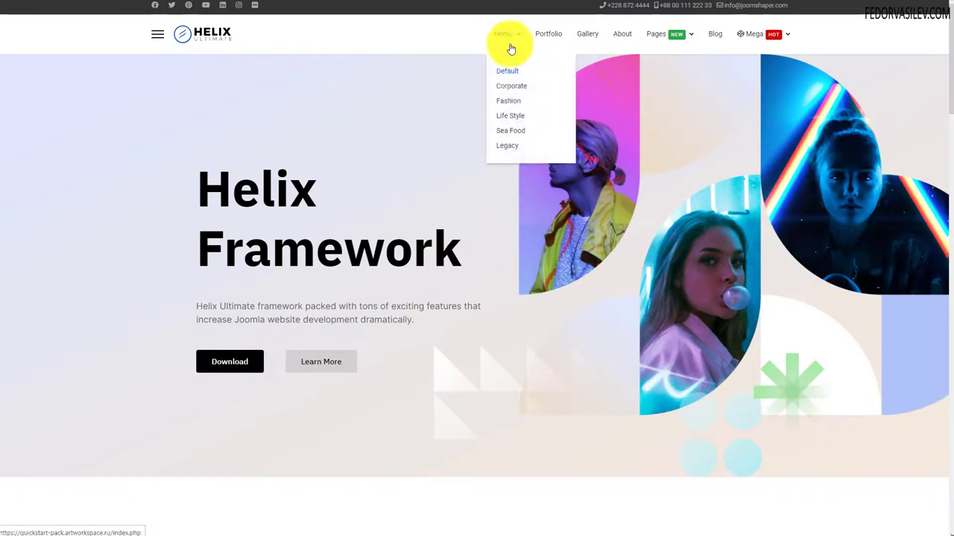
click(509, 89)
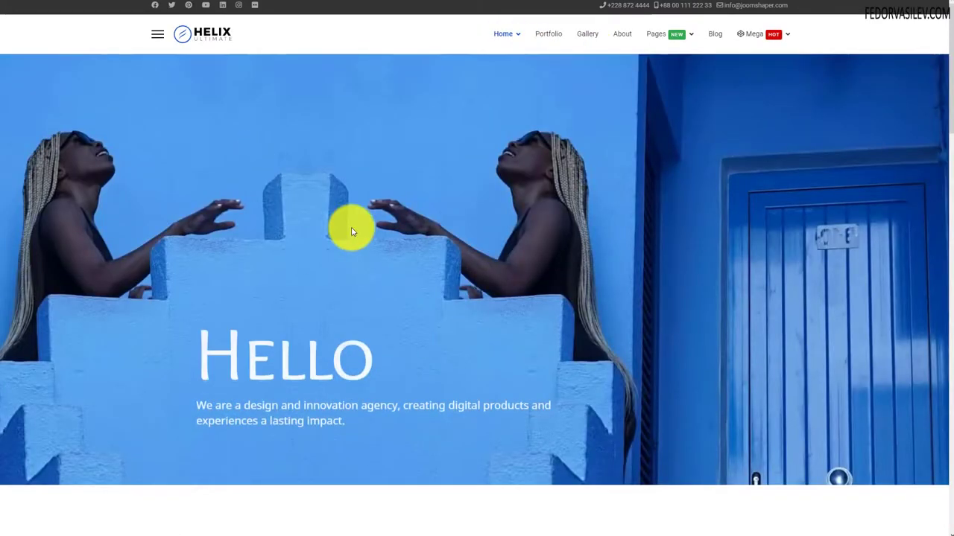
scroll(270, 183, down, 5)
scroll(270, 152, down, 10)
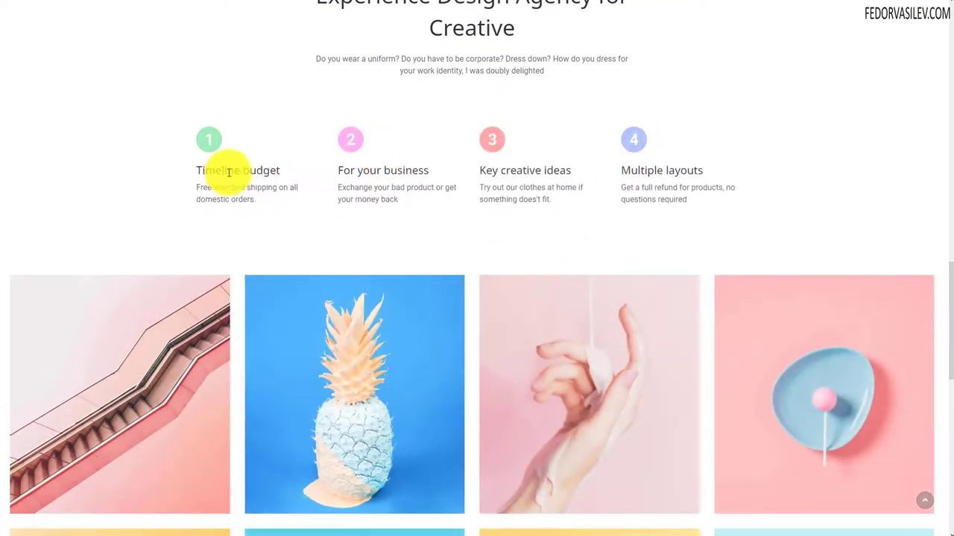
scroll(532, 149, down, 4)
scroll(341, 276, down, 3)
scroll(341, 336, up, 15)
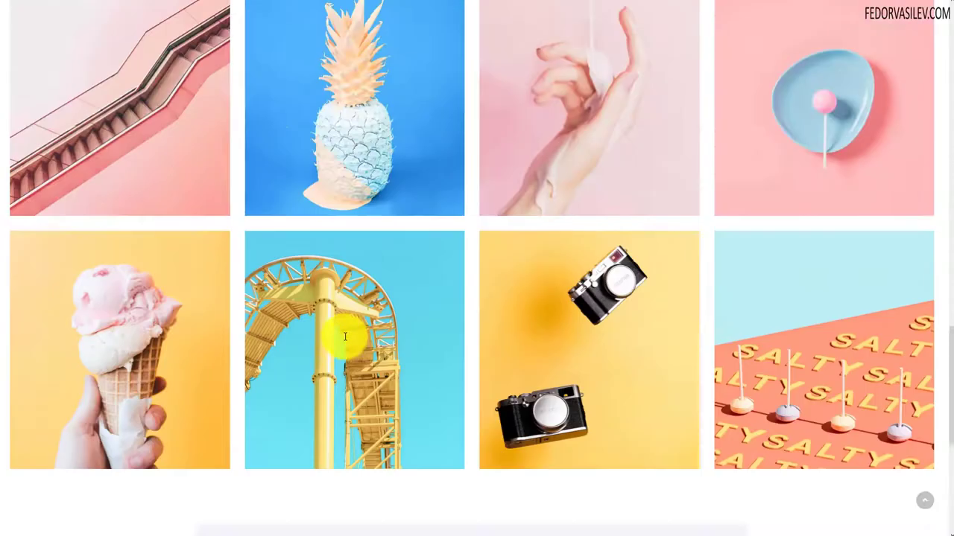
scroll(447, 164, down, 4)
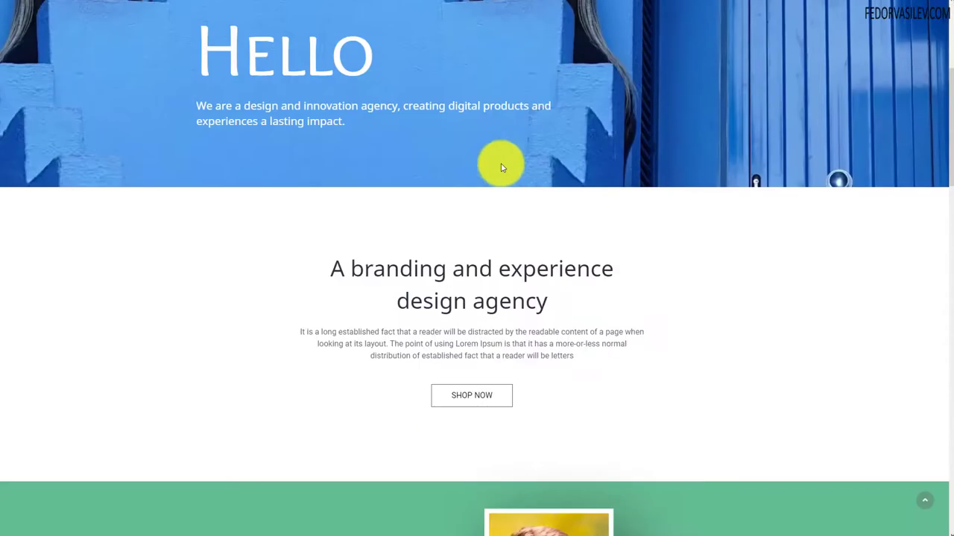
scroll(396, 266, up, 3)
scroll(294, 140, up, 1)
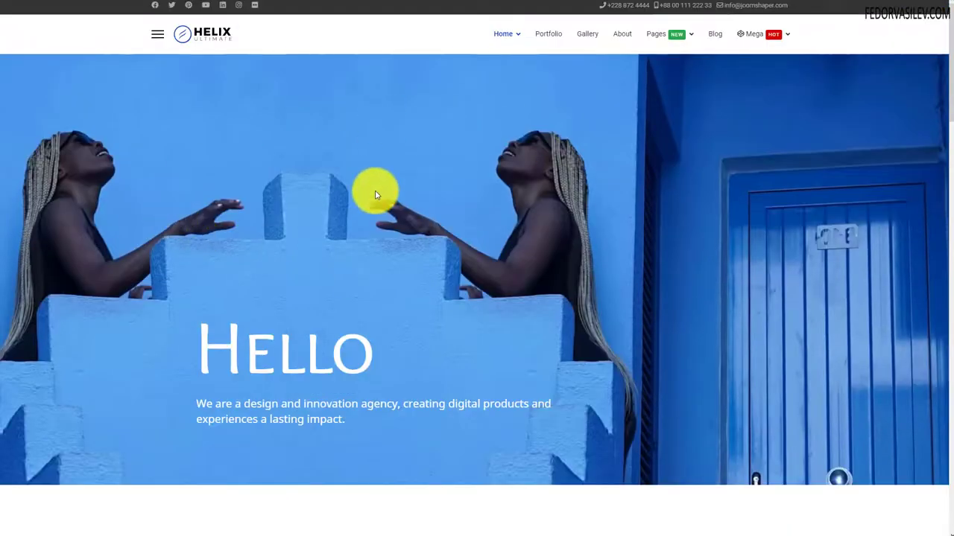
Examine the four numbered feature blocks on the Corporate page, highlighting the text of each one.
scroll(251, 132, down, 5)
scroll(254, 119, down, 8)
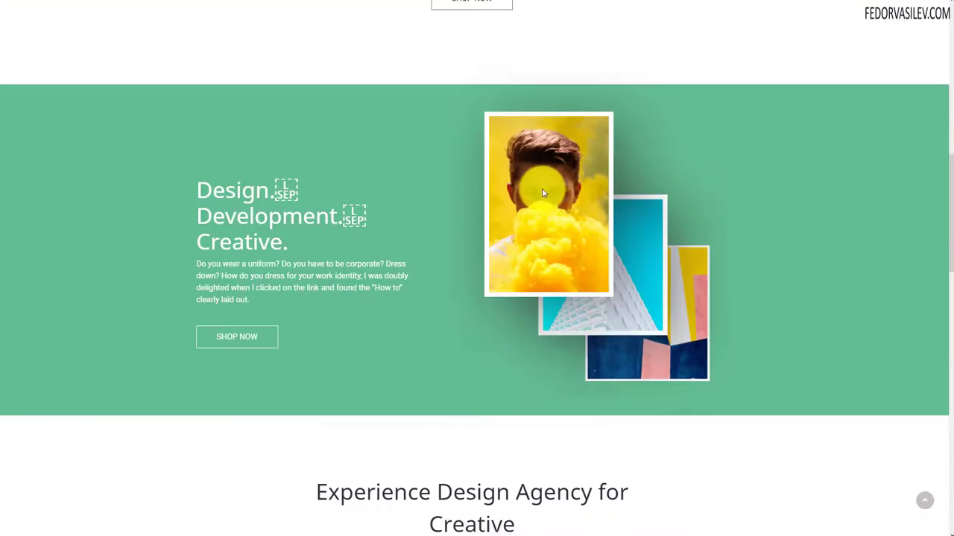
drag(387, 287, 358, 263)
drag(269, 298, 195, 265)
drag(571, 306, 506, 267)
drag(740, 303, 639, 285)
scroll(734, 72, up, 3)
scroll(734, 72, up, 1)
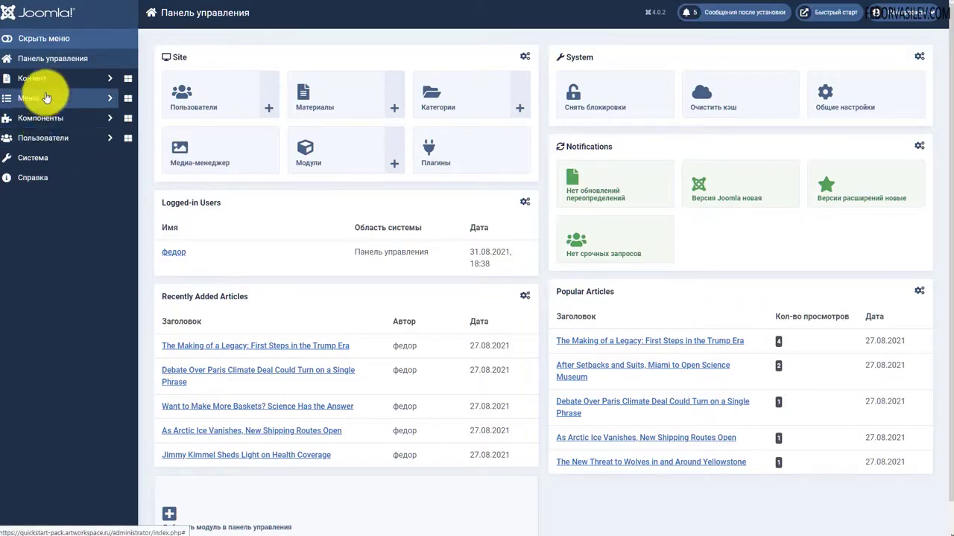
In the Joomla control panel, view the menu items of Quick Links, Company and Main Menu in turn.
click(44, 101)
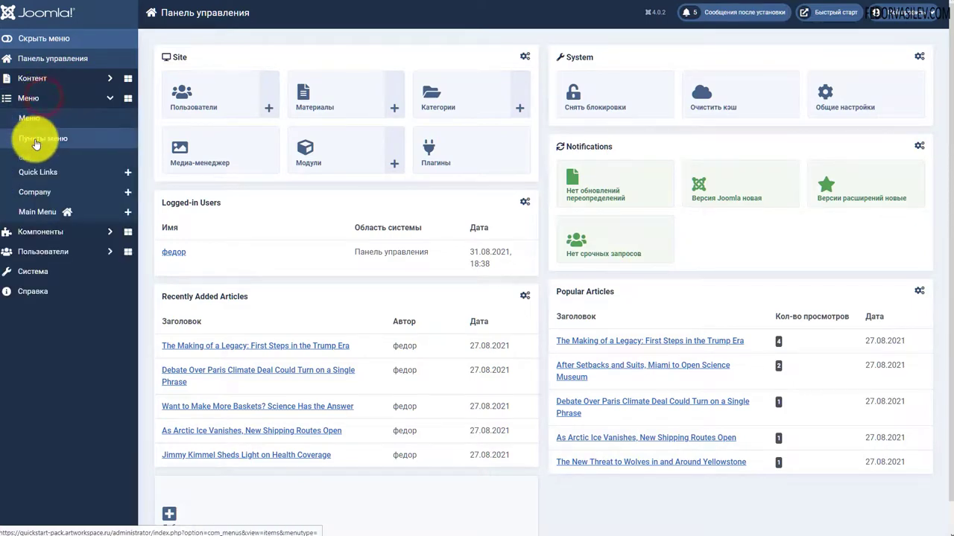
click(40, 170)
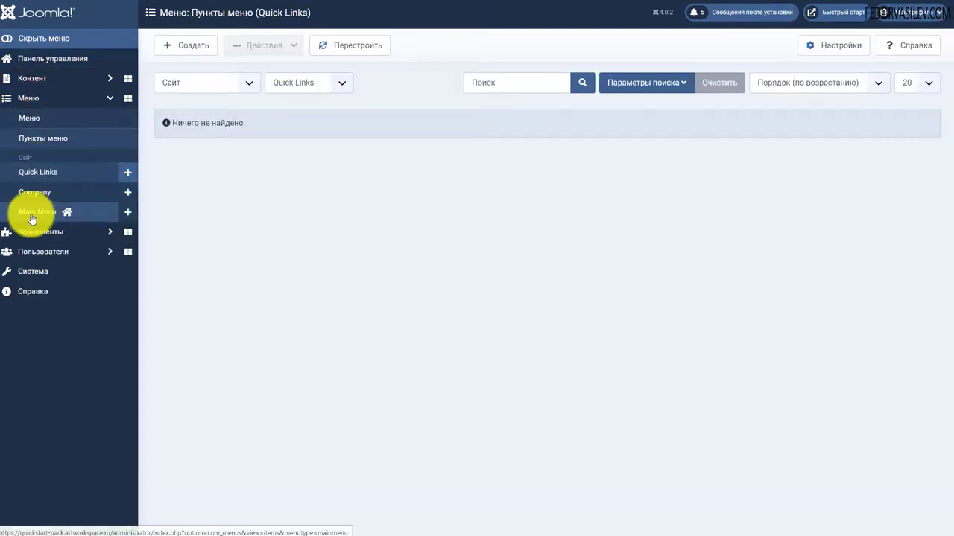
click(32, 194)
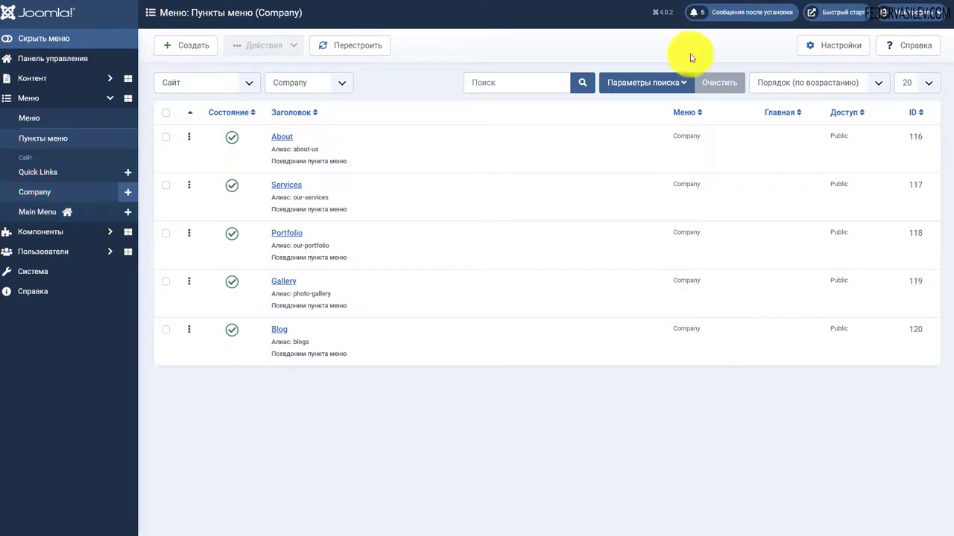
click(33, 214)
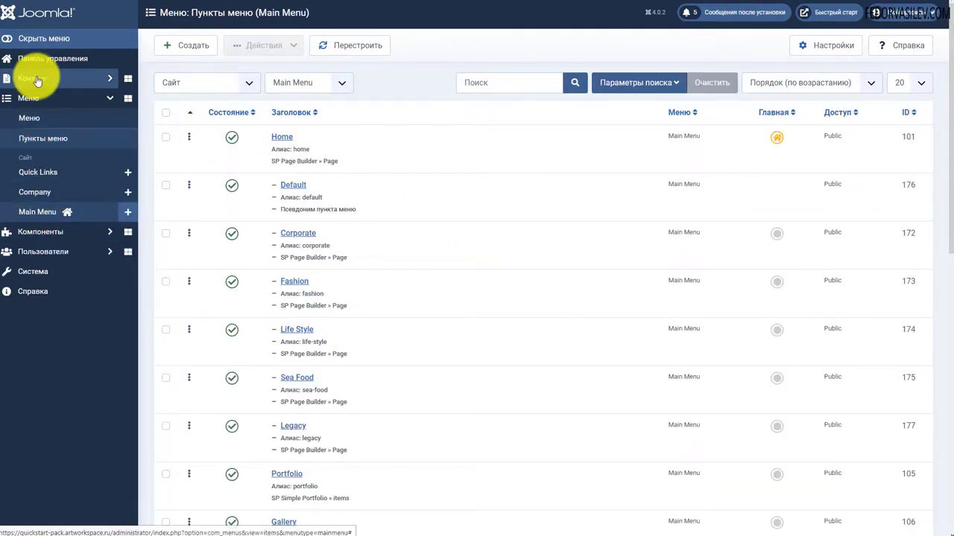
Show the list of installed components and look at the entries under SP Easy Image Gallery and SP Simple Portfolio.
click(41, 234)
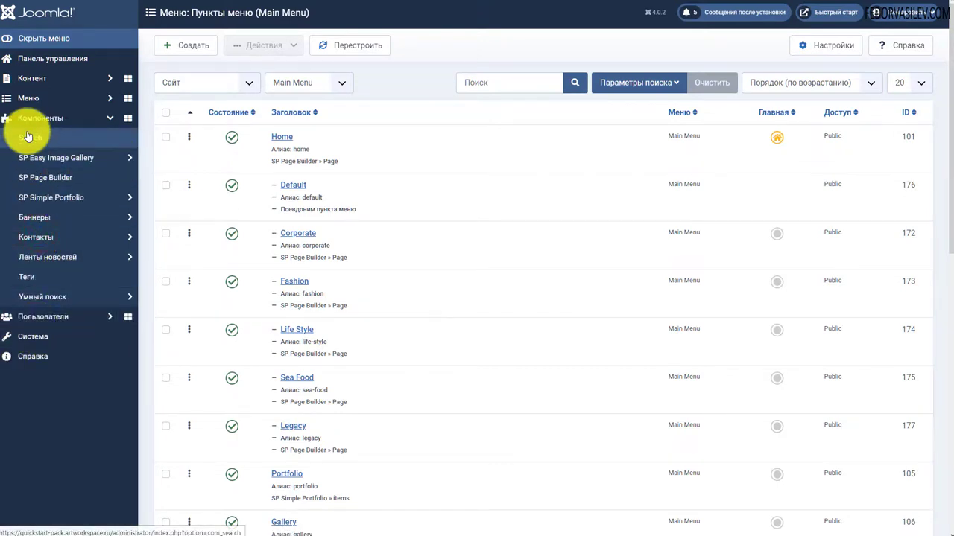
click(80, 160)
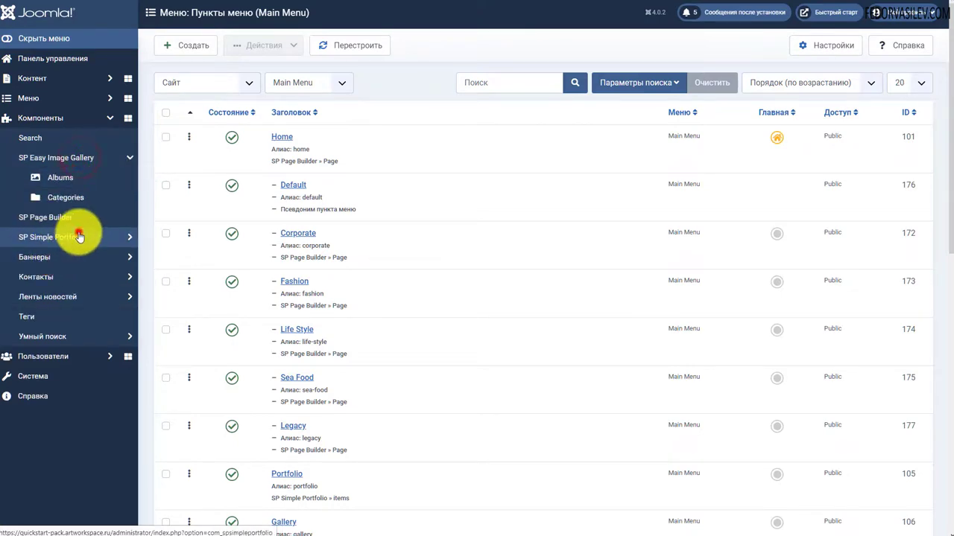
click(79, 235)
click(64, 200)
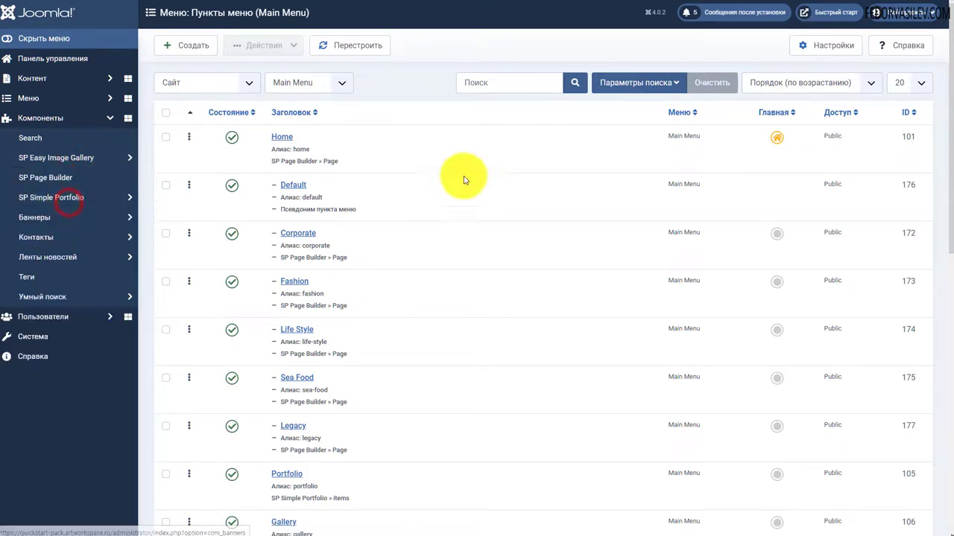
Look through the first page of Main Menu items down to its end and back up.
scroll(287, 189, down, 3)
scroll(286, 188, down, 4)
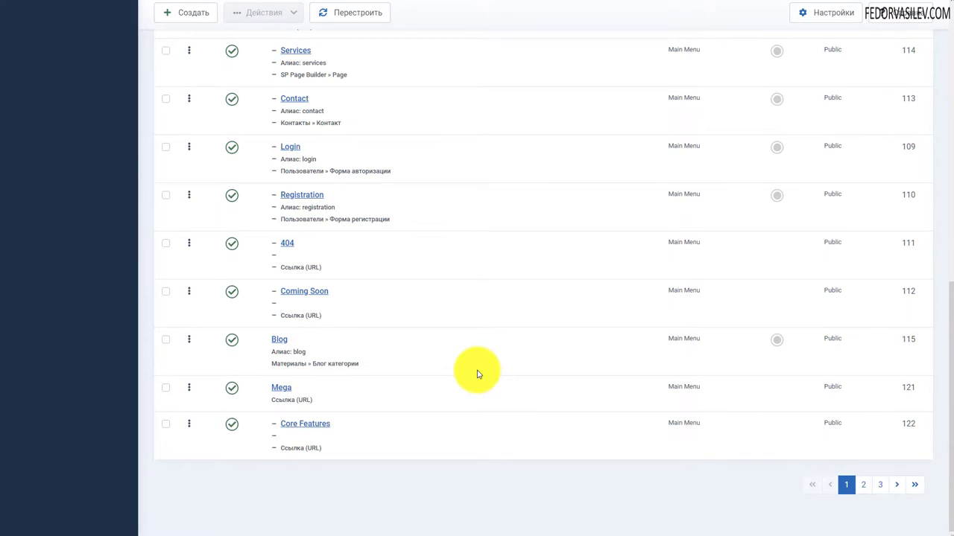
scroll(478, 374, up, 7)
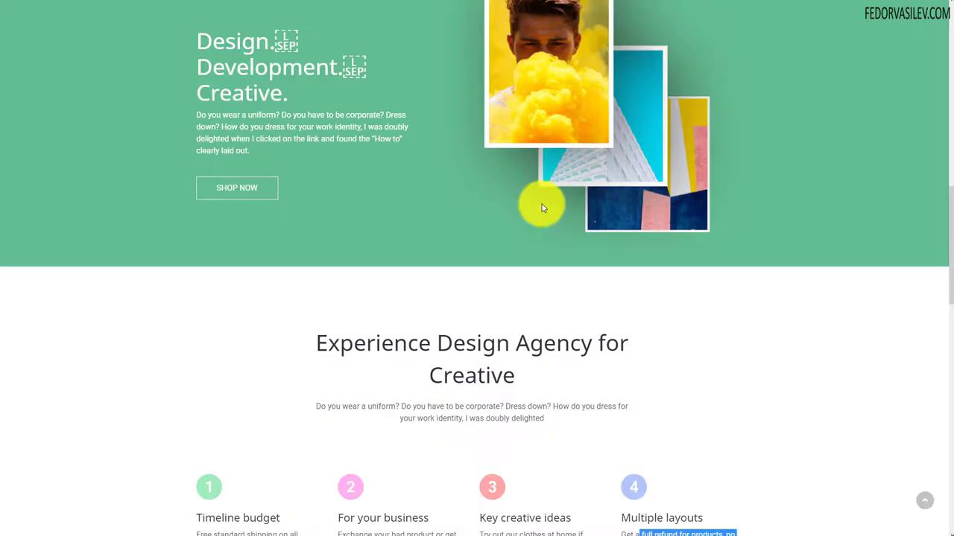
Switch to the Corporate demo page and look it over from the Hello banner to the footer, returning to the banner.
scroll(543, 207, up, 10)
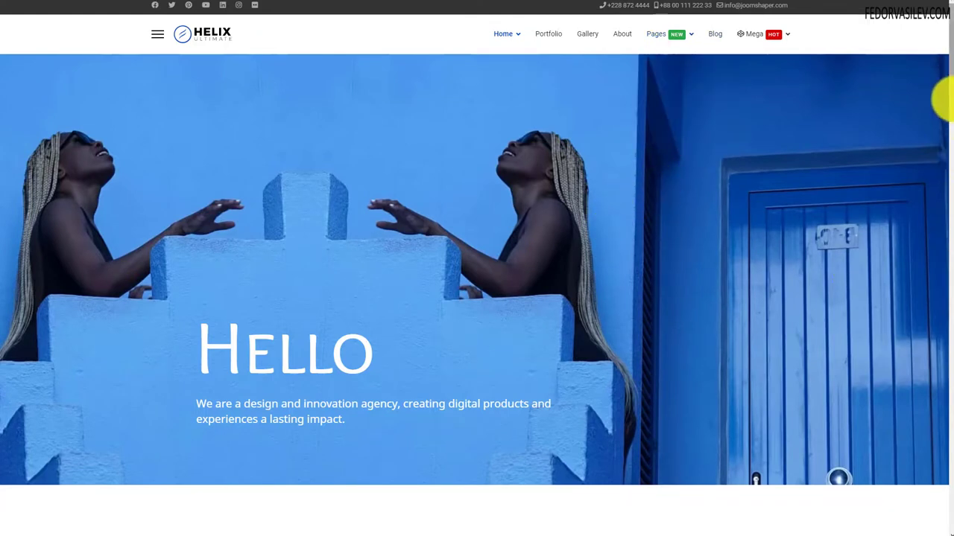
drag(944, 99, 927, 503)
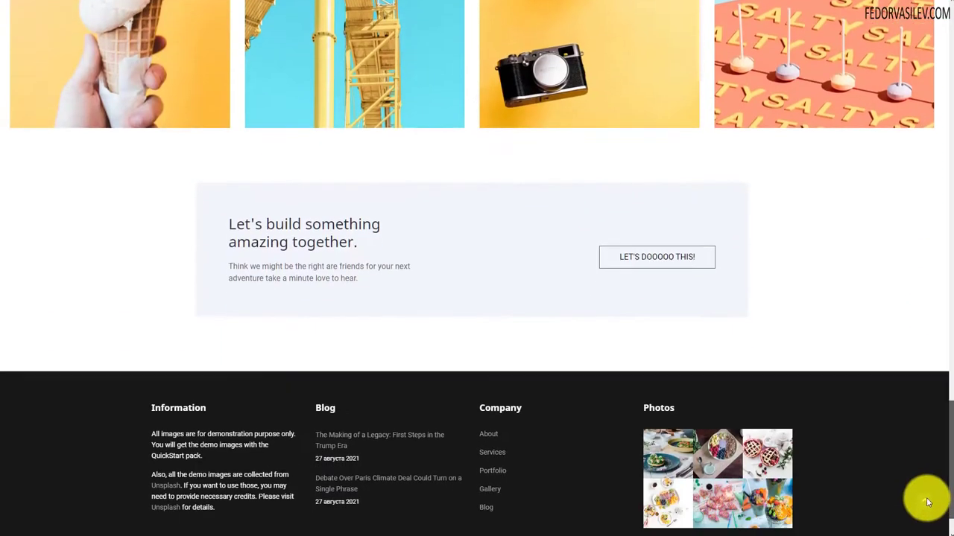
click(924, 502)
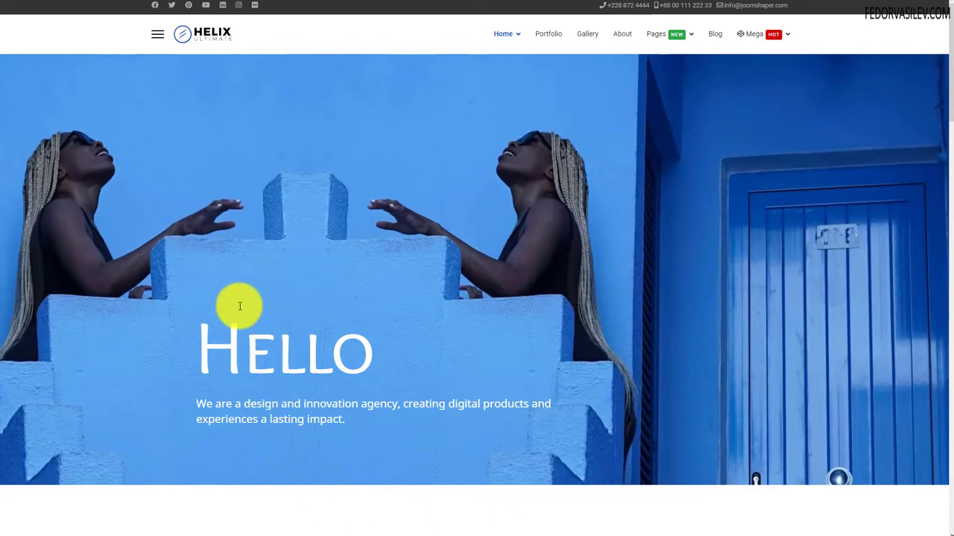
scroll(323, 283, down, 3)
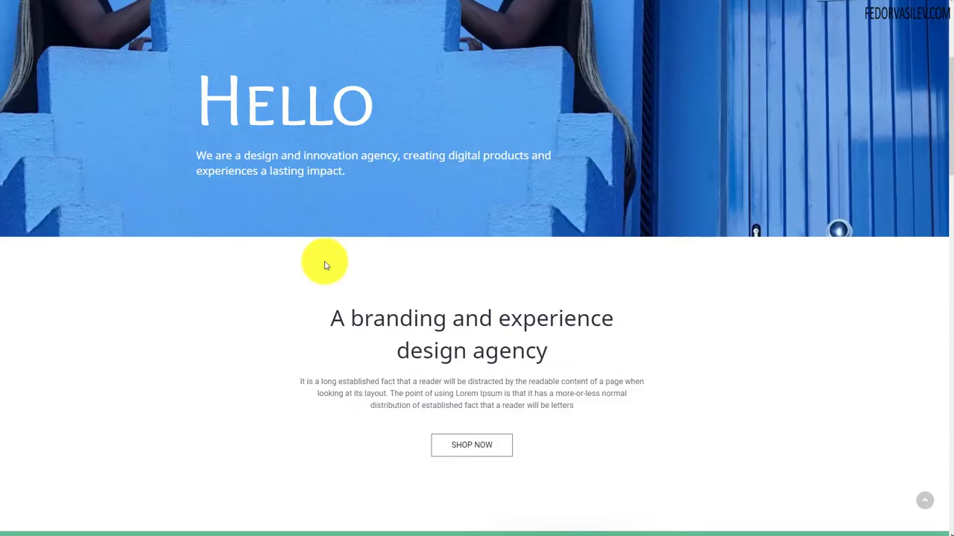
scroll(658, 302, up, 3)
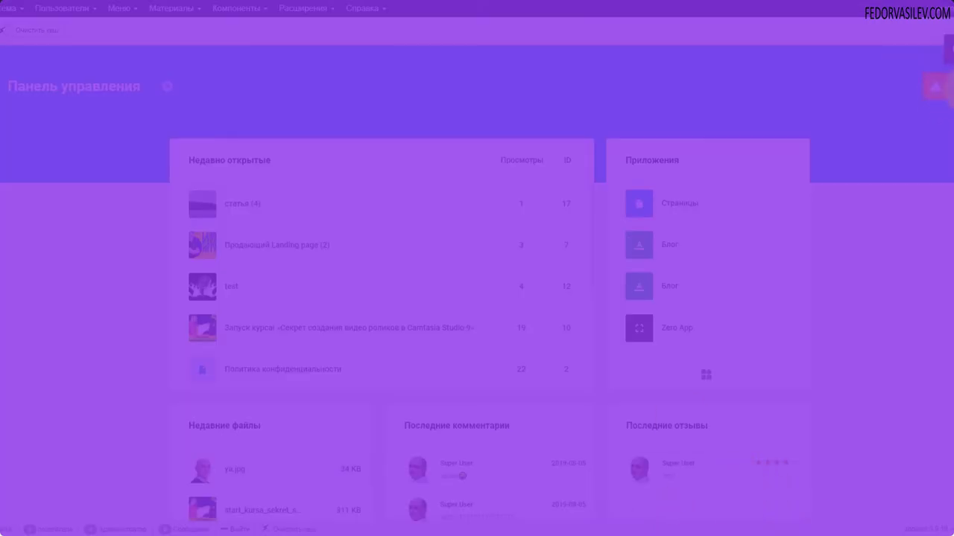
click(945, 93)
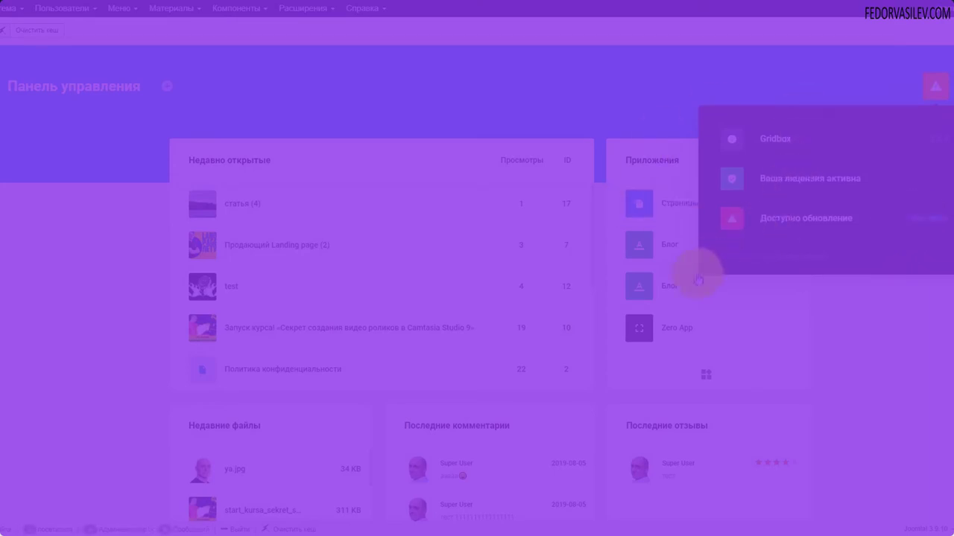
click(763, 141)
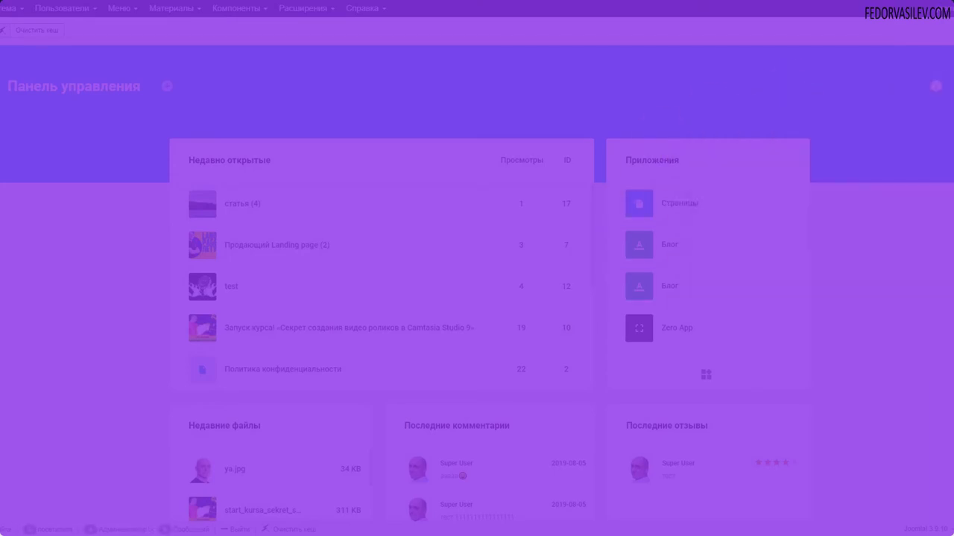
click(12, 179)
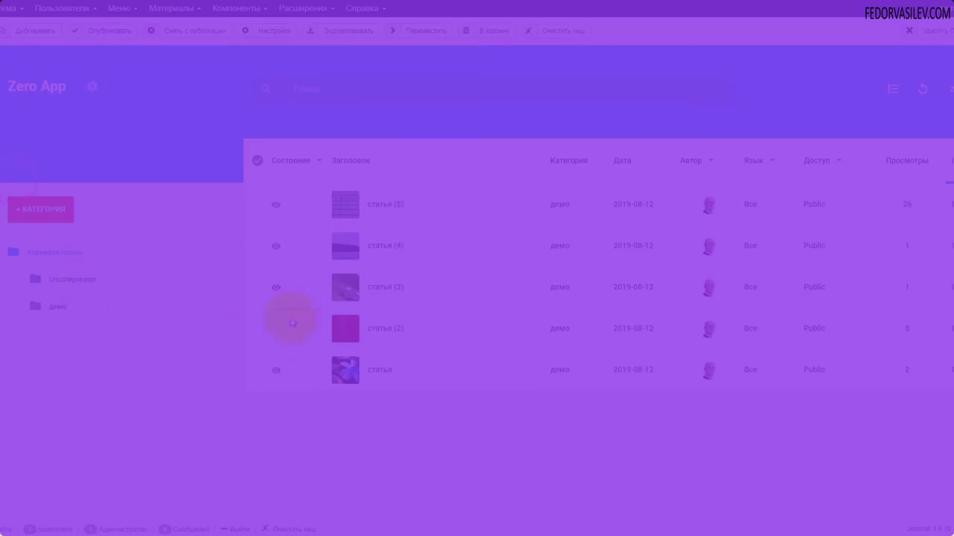
click(92, 86)
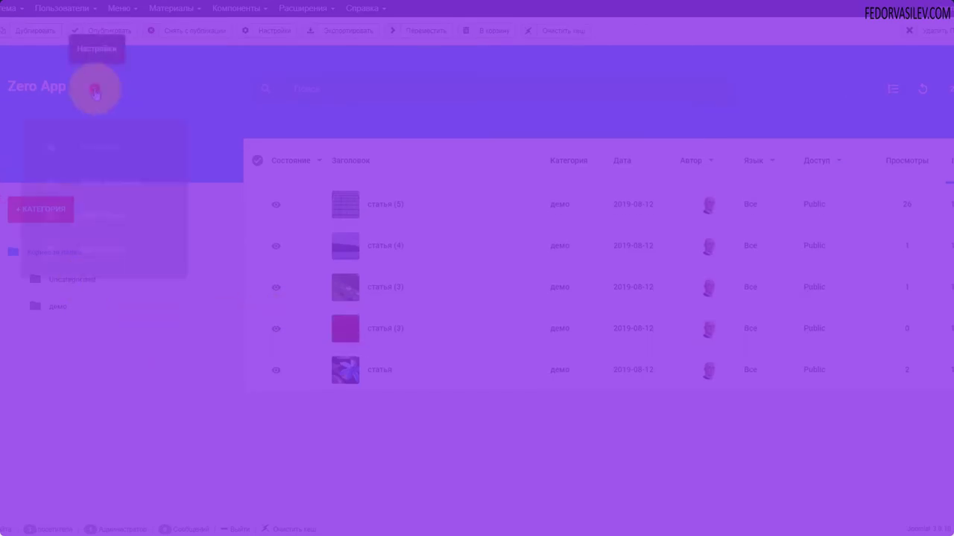
click(100, 223)
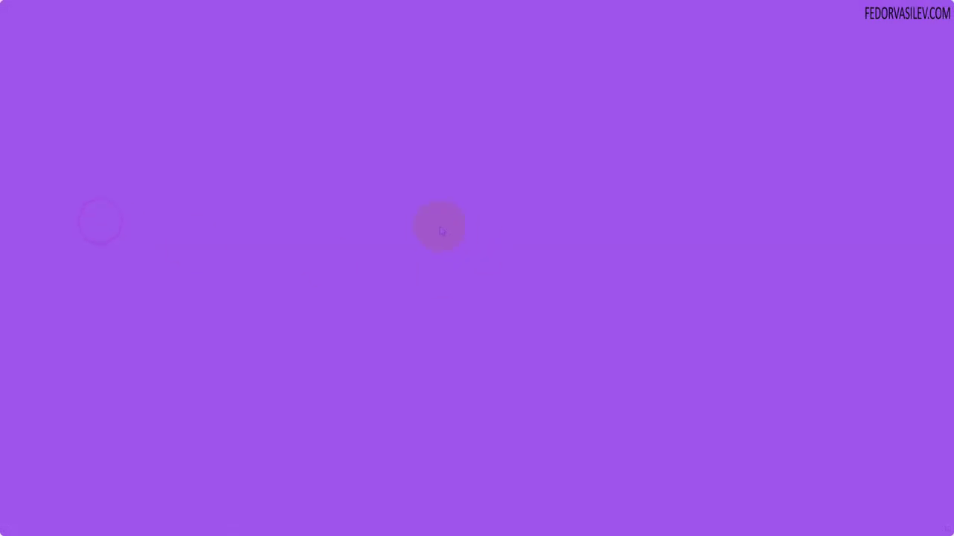